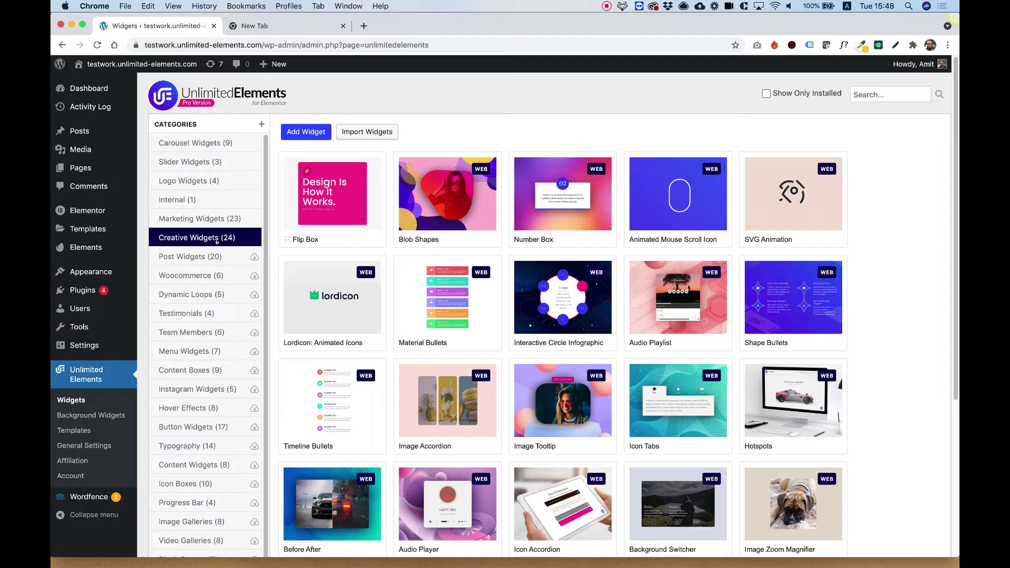
# - Install the Lordicon: Animated Icons widget from the Unlimited Elements widget catalog
pyautogui.moveTo(348, 274)
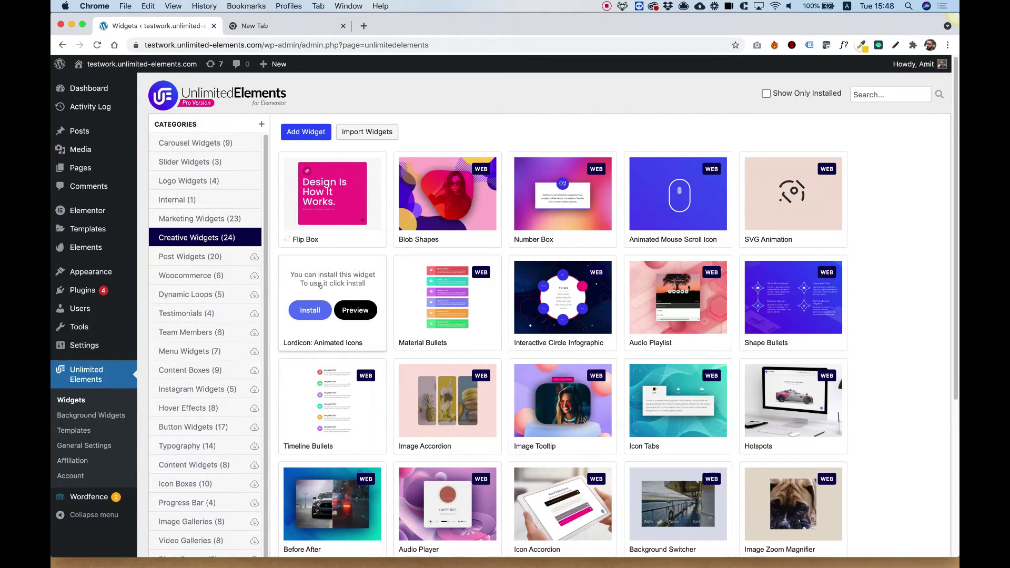
pyautogui.click(303, 310)
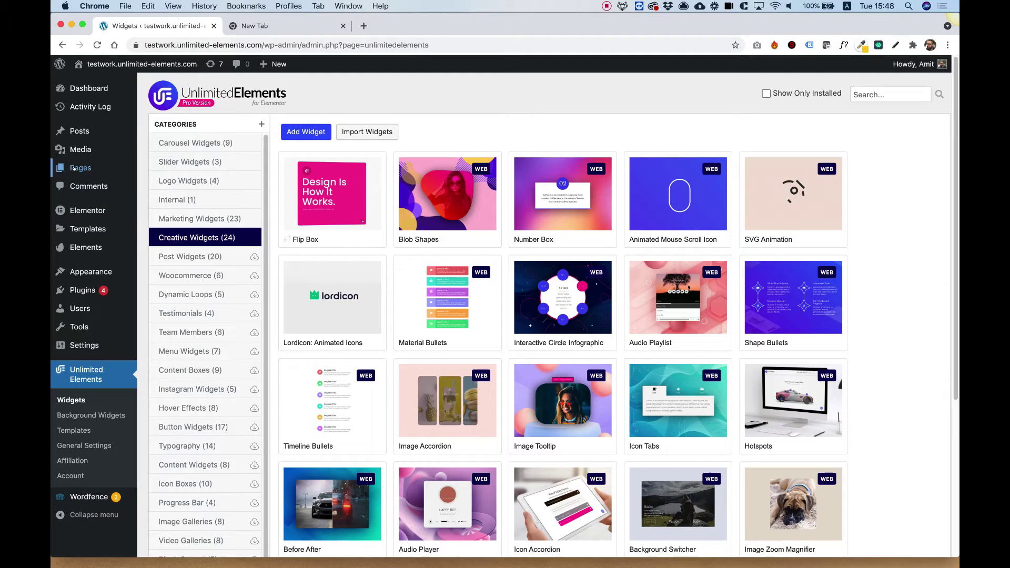
pyautogui.moveTo(75, 169)
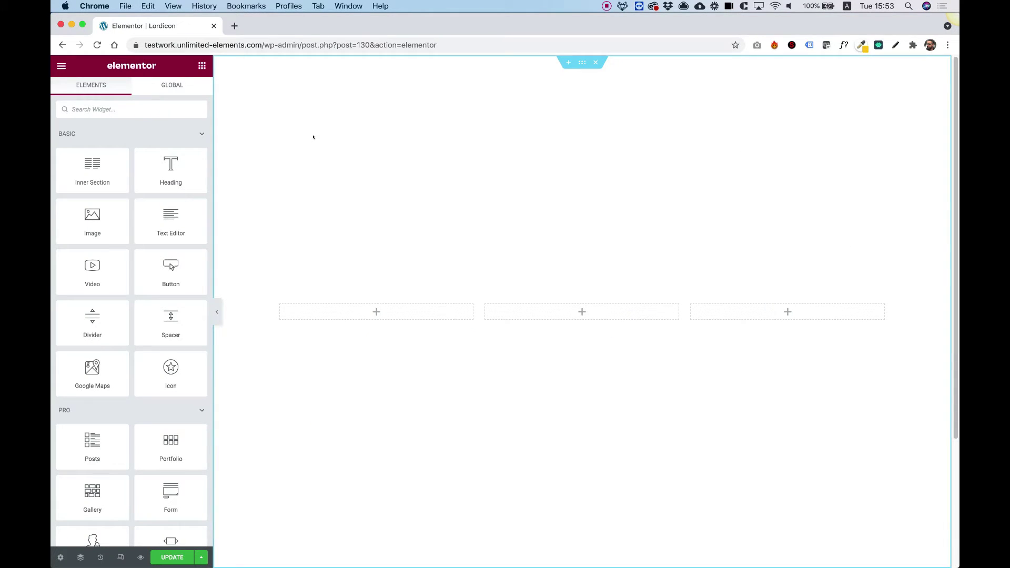
# - Search 'lord' and drop the Lordicon: Animated Icons widget into the page's middle column
pyautogui.write('lord')
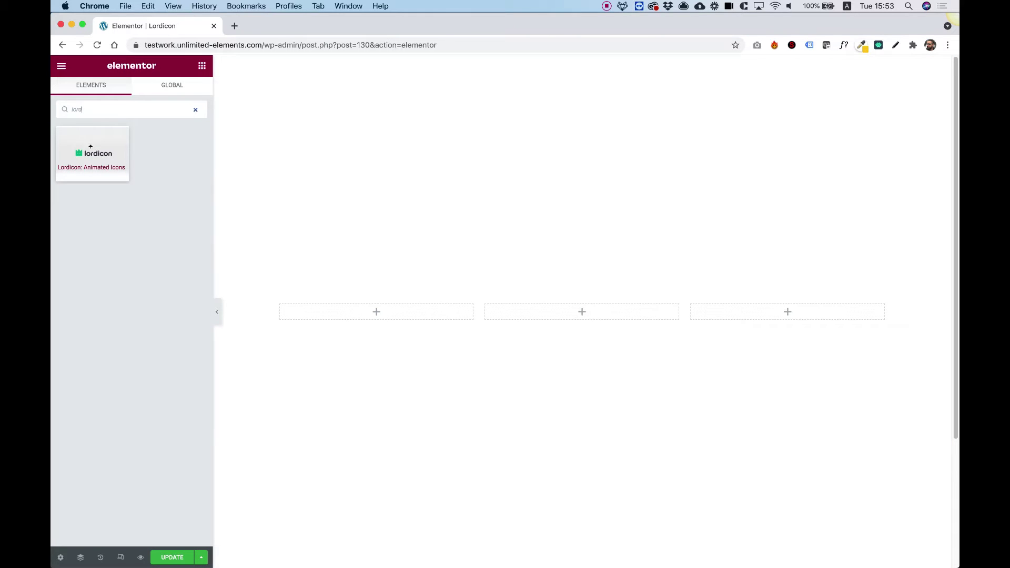
pyautogui.moveTo(77, 144); pyautogui.dragTo(581, 313)
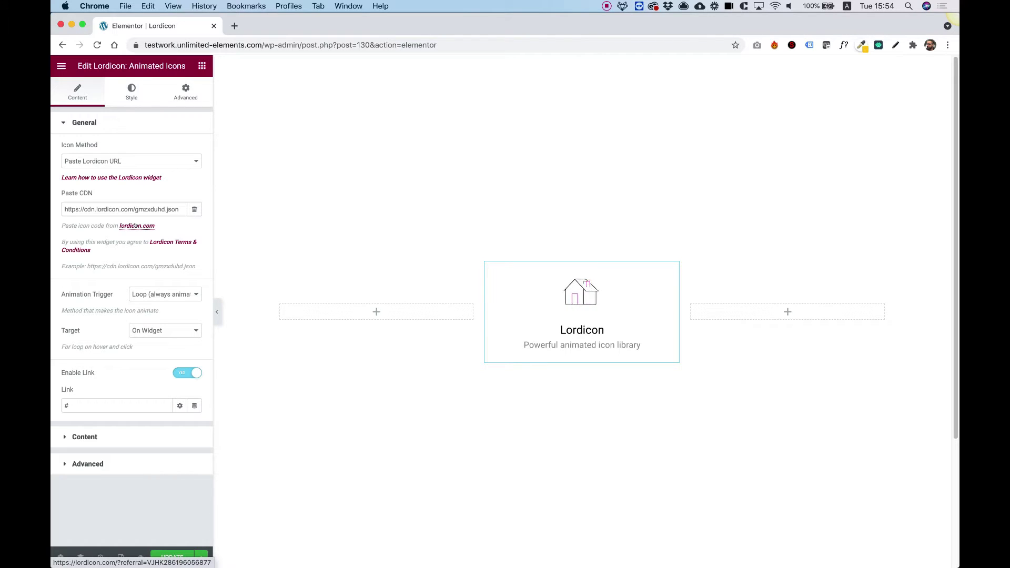
# - Open the lordicon.com icon library, preview the Confetti icon, and filter to free icons
pyautogui.click(136, 226)
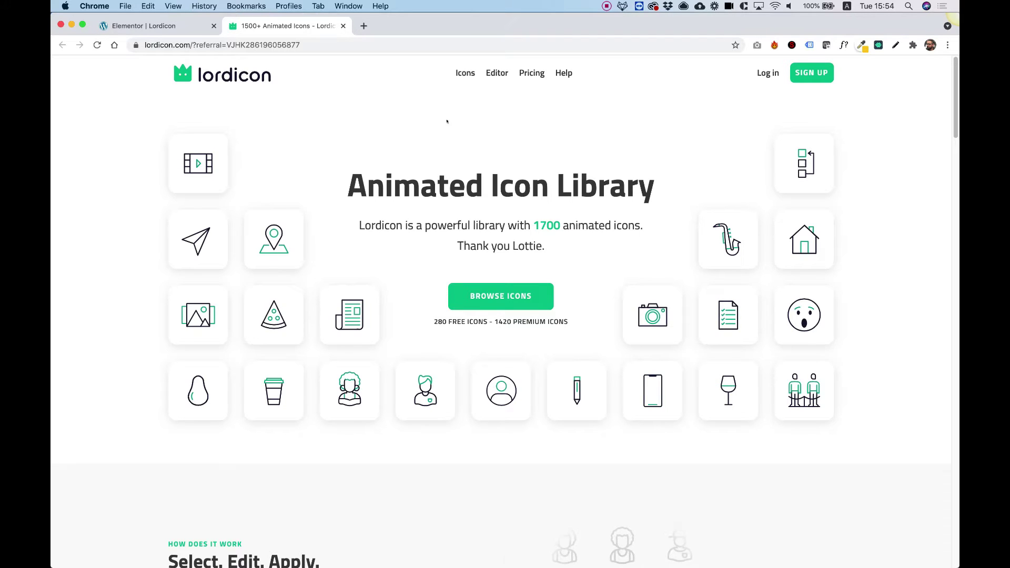
pyautogui.click(466, 73)
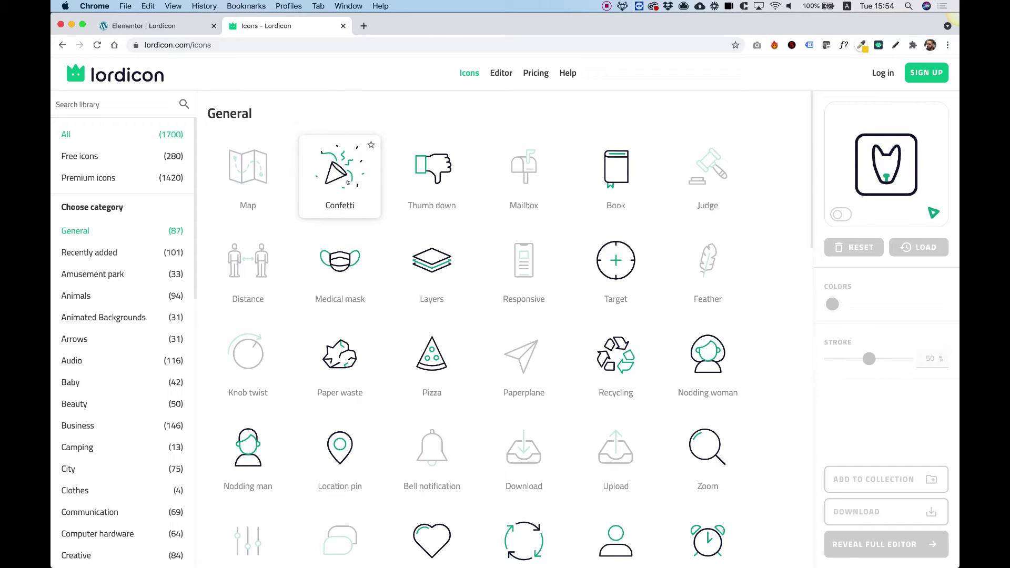
pyautogui.click(351, 174)
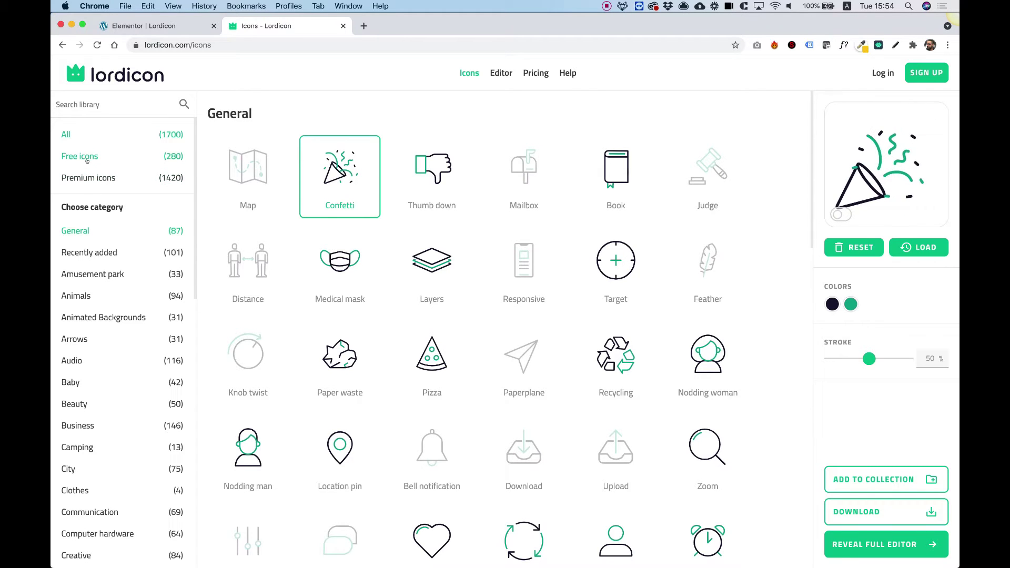
pyautogui.click(86, 158)
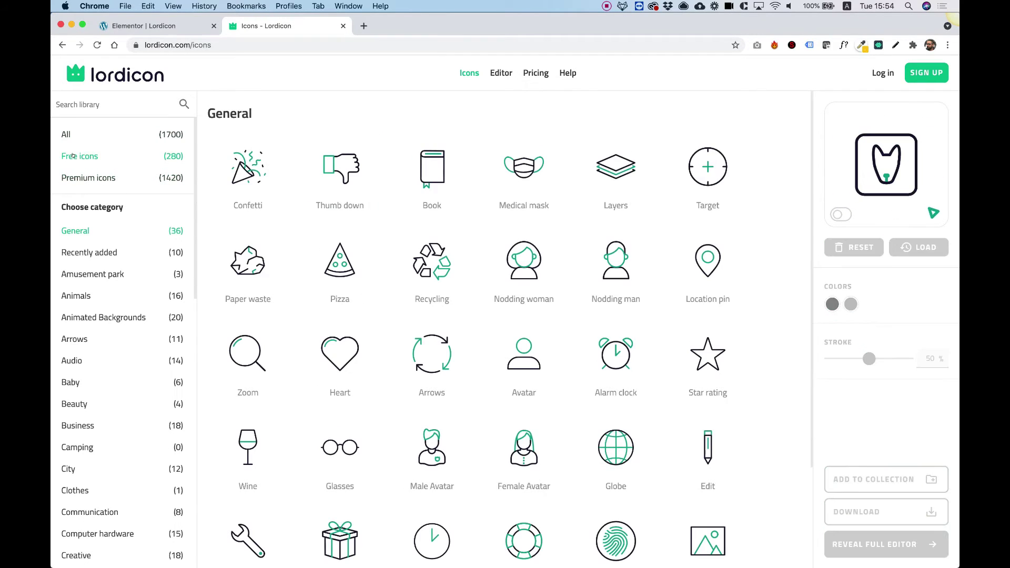
# - Copy the Confetti icon's CDN src URL from its Embed HTML code, then return to Elementor
pyautogui.click(247, 176)
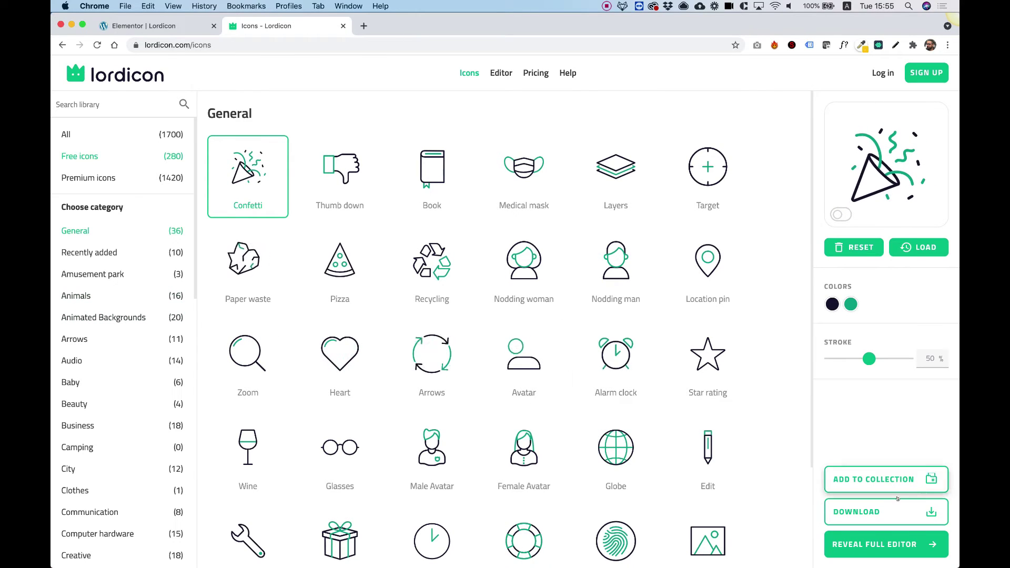
pyautogui.click(864, 511)
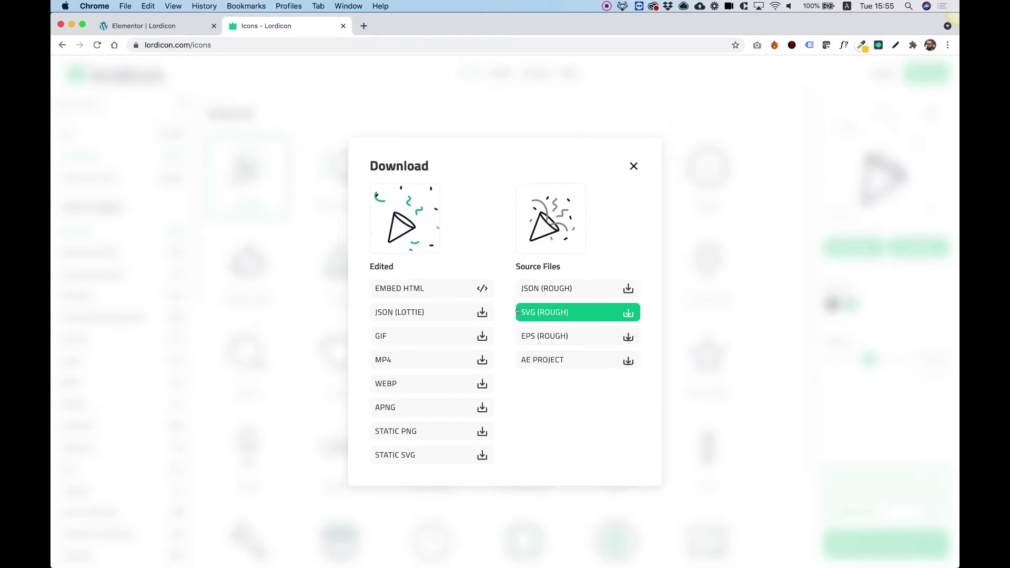
pyautogui.click(410, 290)
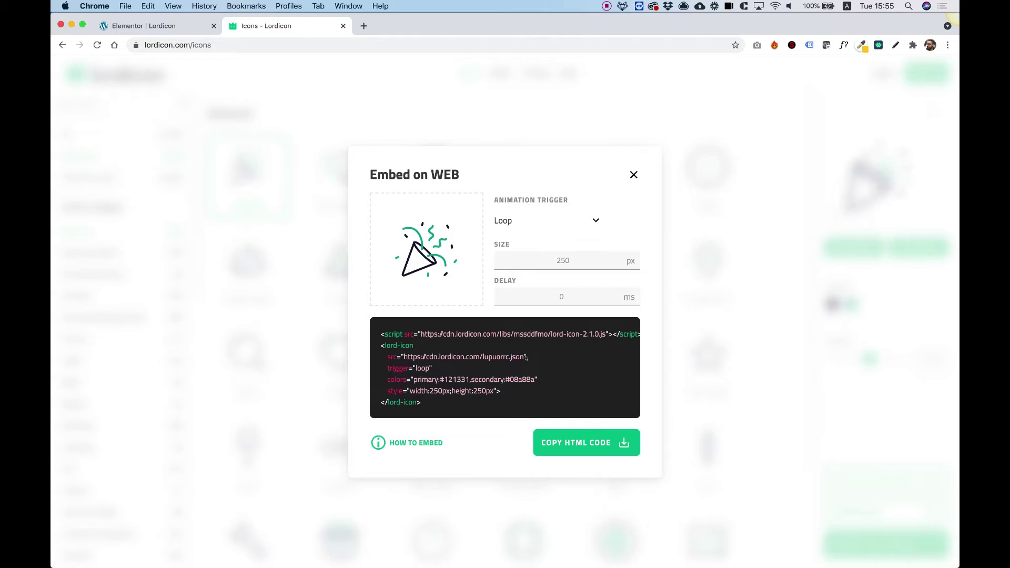
pyautogui.moveTo(402, 356); pyautogui.dragTo(522, 352)
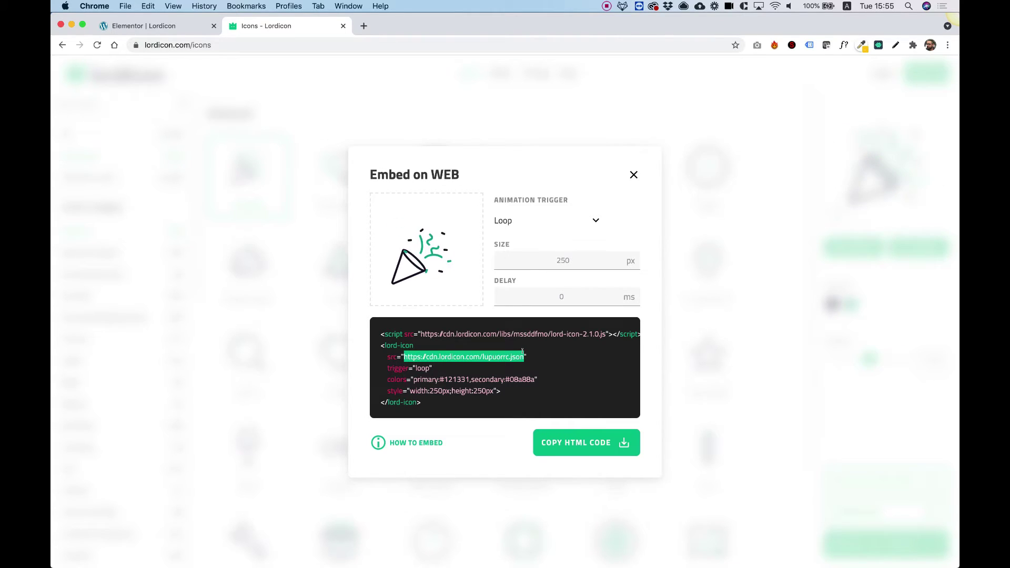
pyautogui.rightClick(509, 358)
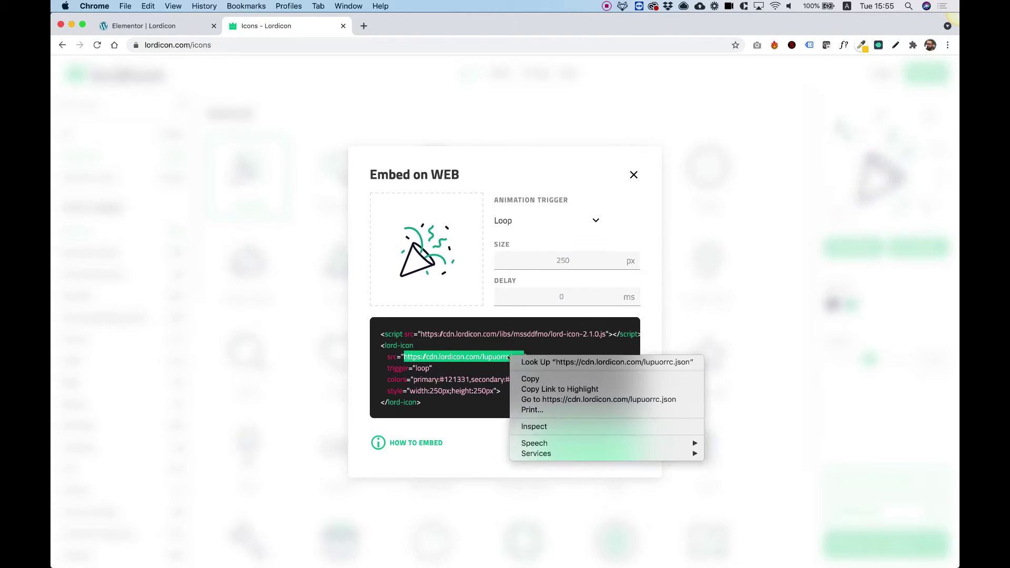
pyautogui.click(529, 379)
pyautogui.click(140, 26)
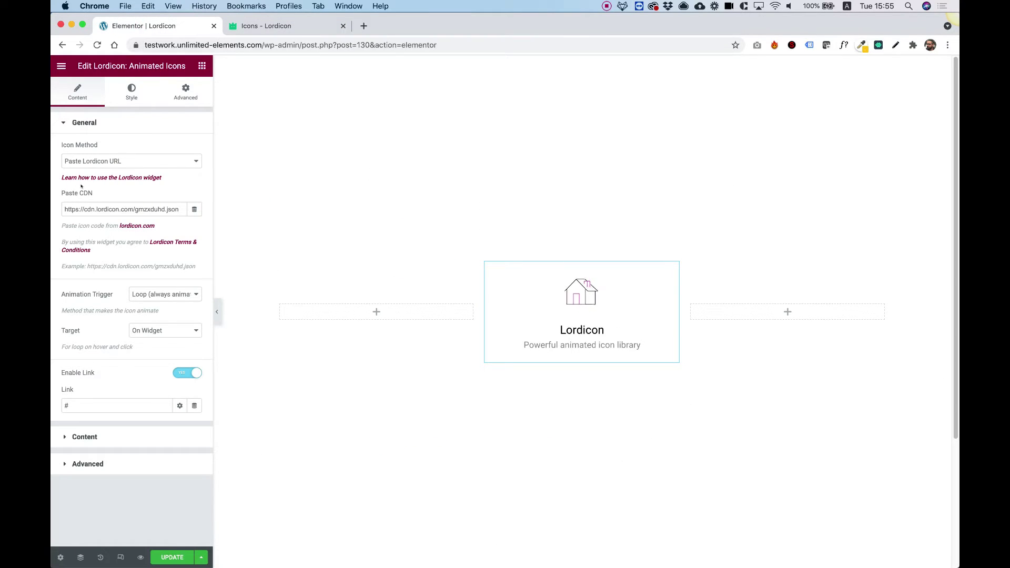
# - Paste the Confetti CDN link into Paste CDN, then set Icon Method to Upload Lordicon Json File
pyautogui.click(92, 209)
pyautogui.press('super+a')
pyautogui.rightClick(93, 205)
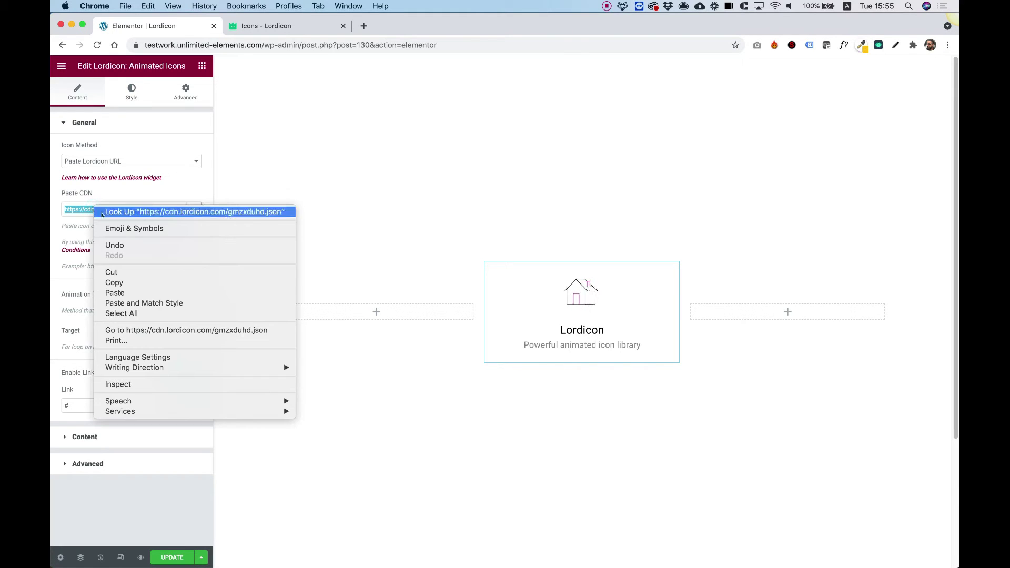
pyautogui.click(133, 292)
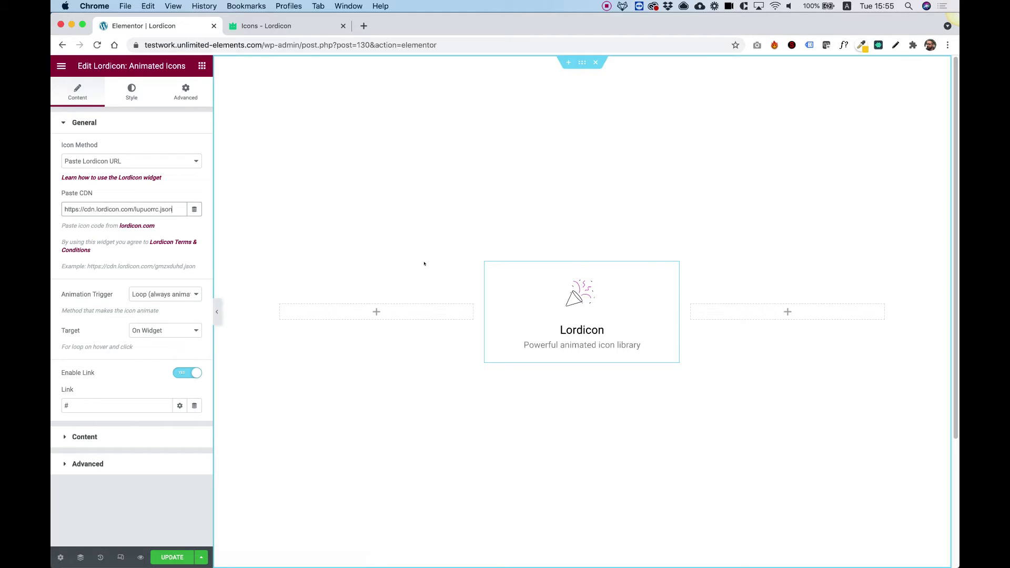
pyautogui.click(97, 161)
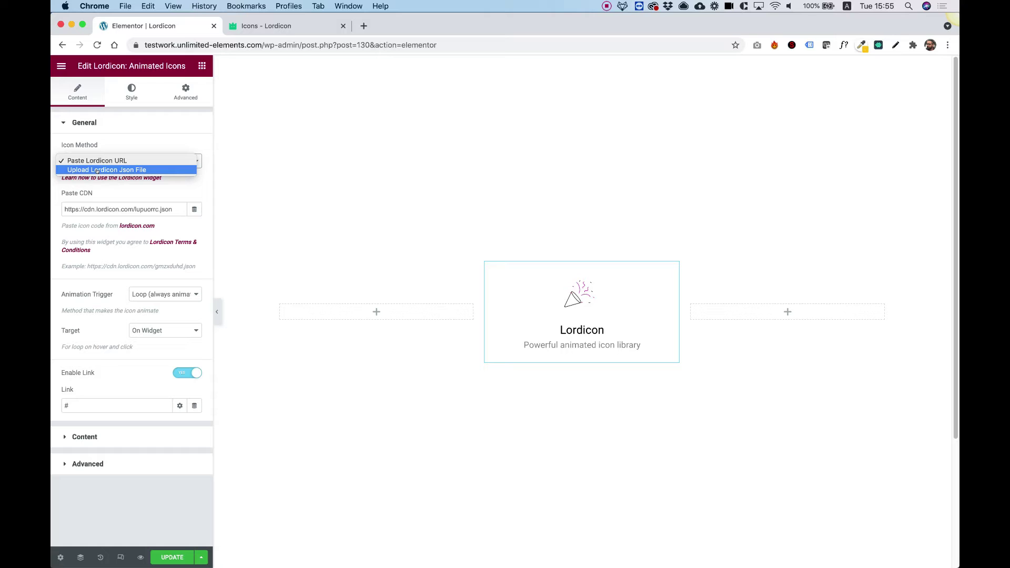
pyautogui.click(104, 170)
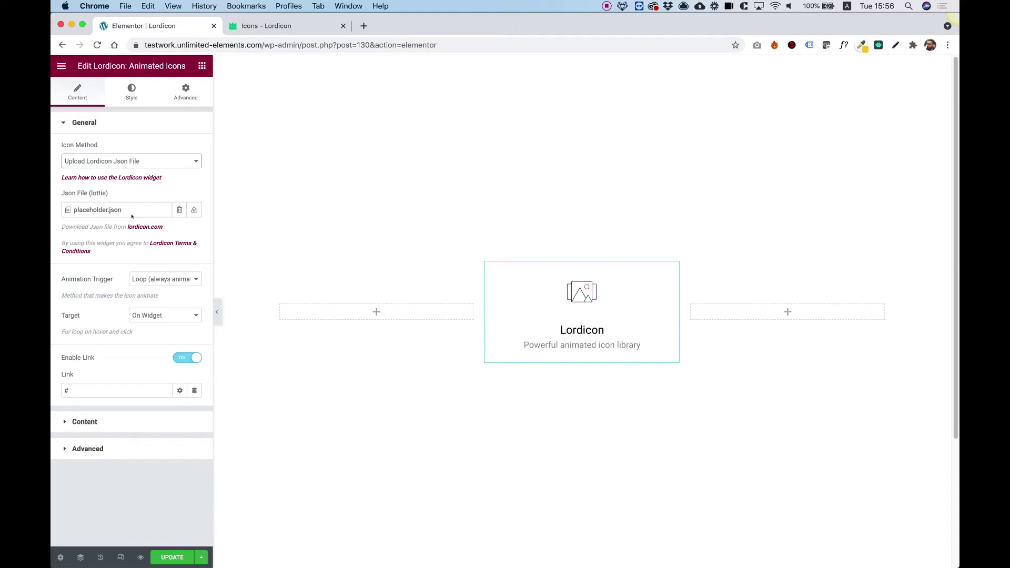
# - Download the Heart icon as JSON (Lottie) to the Desktop as 20-love-heart-outline-edited
pyautogui.click(264, 25)
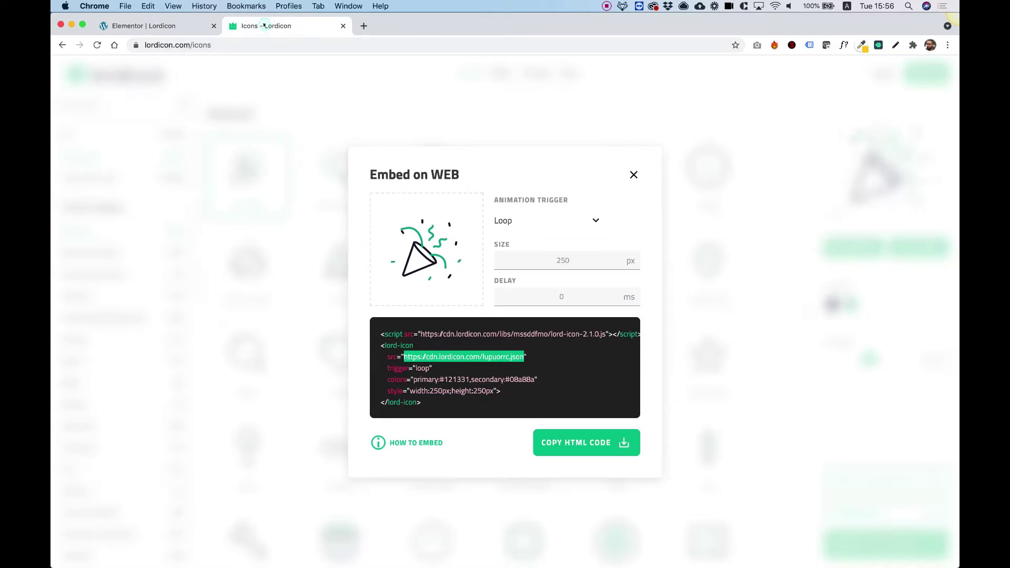
pyautogui.click(633, 174)
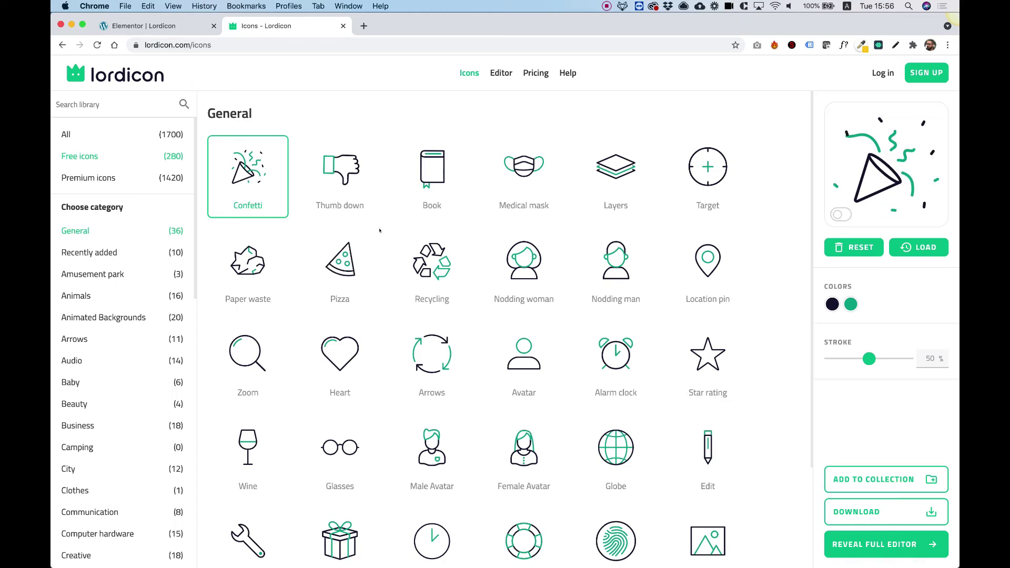
pyautogui.click(340, 358)
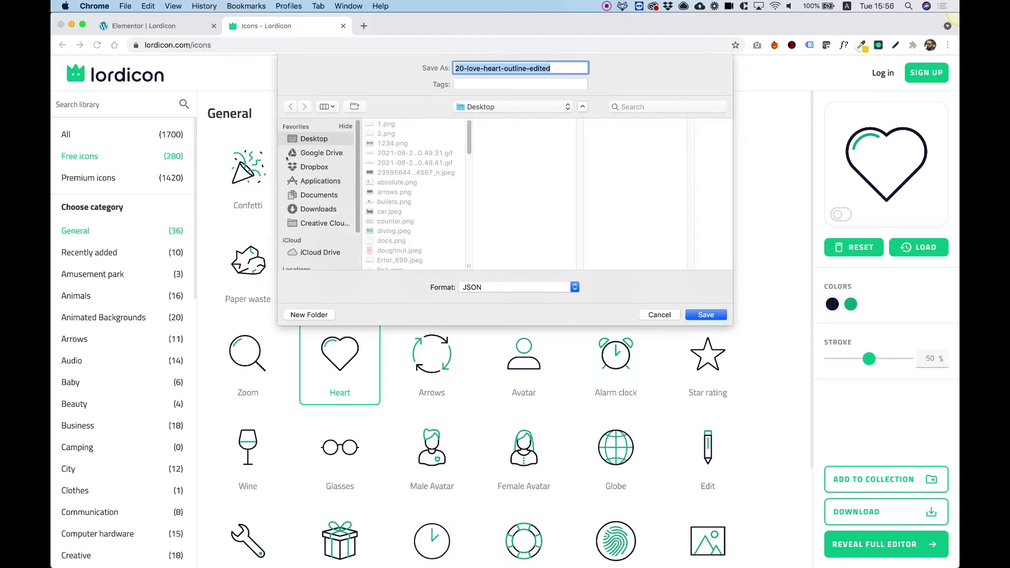
pyautogui.click(715, 315)
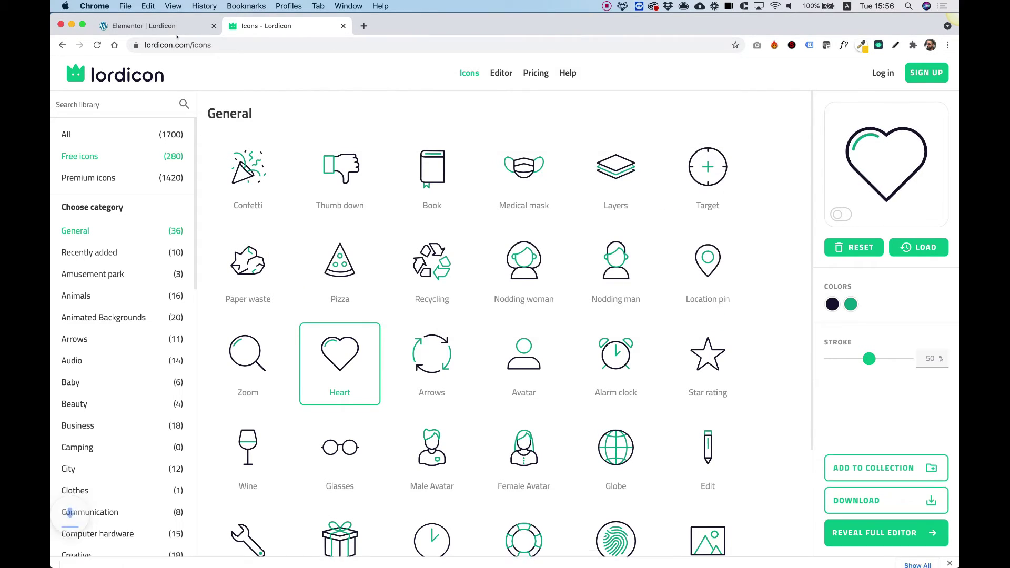
# - Upload 20-love-heart-outline-edited.json and insert it as the widget's Json File (lottie)
pyautogui.click(174, 26)
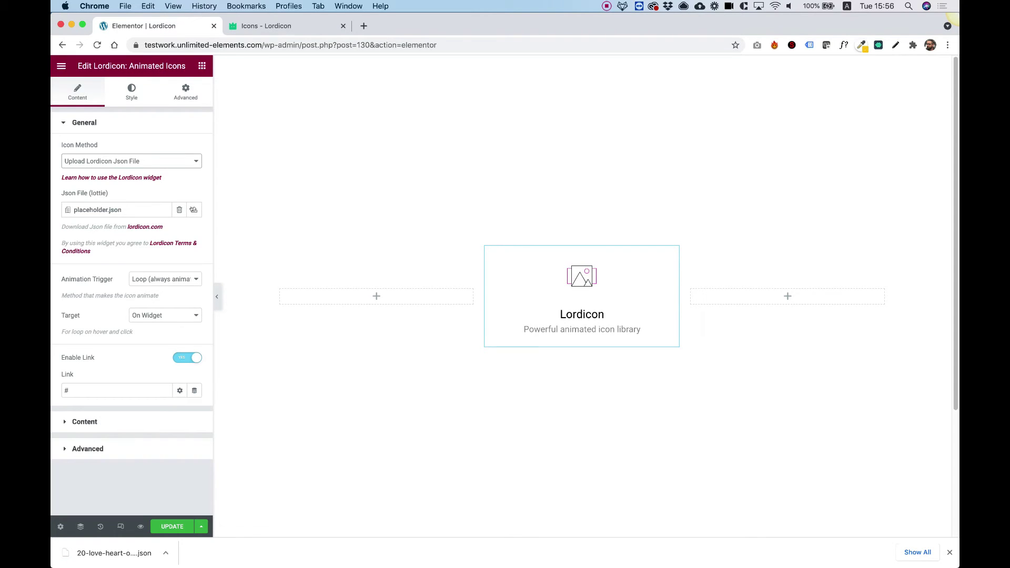
pyautogui.click(194, 209)
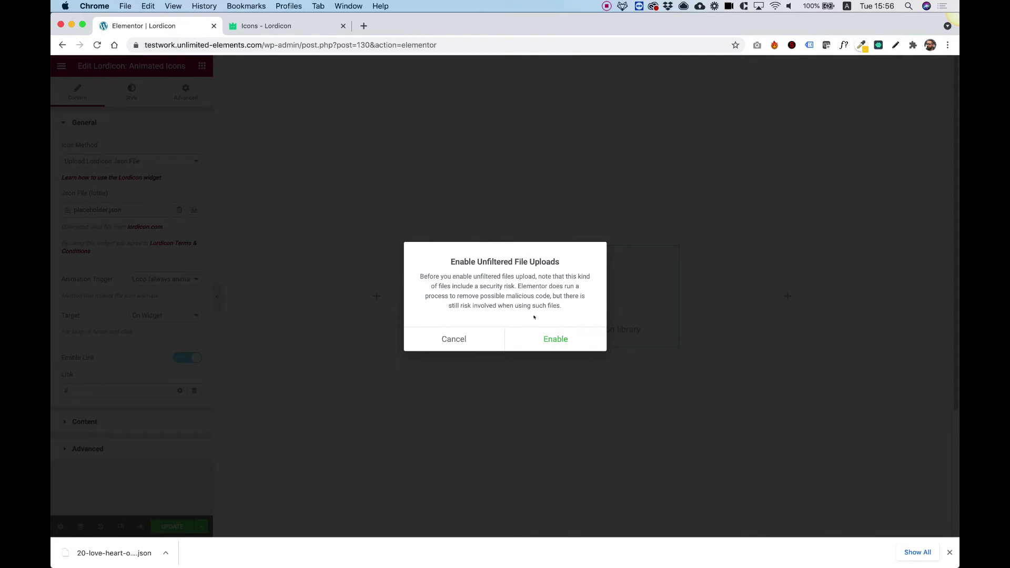
pyautogui.click(562, 340)
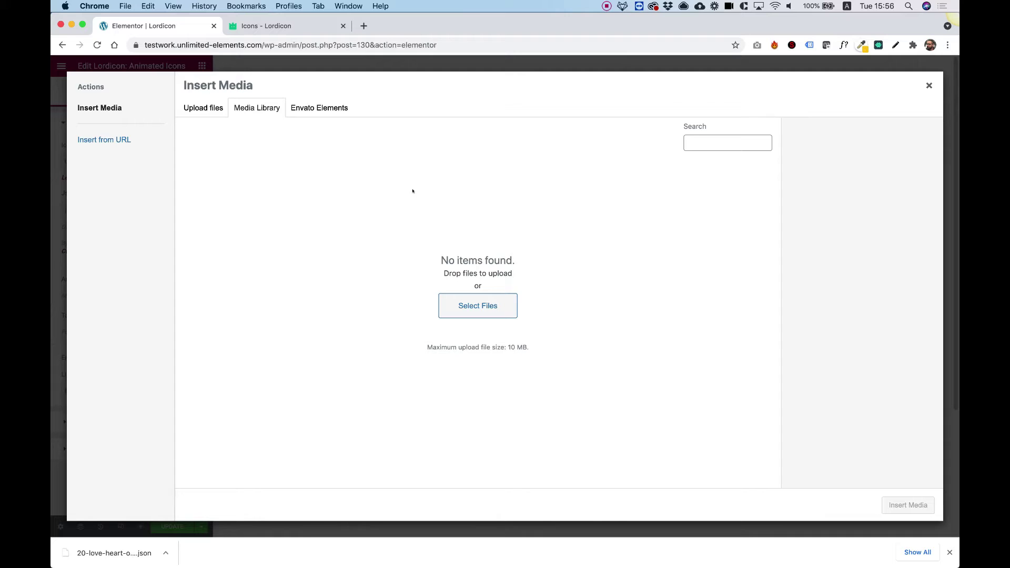
pyautogui.click(207, 109)
pyautogui.click(534, 279)
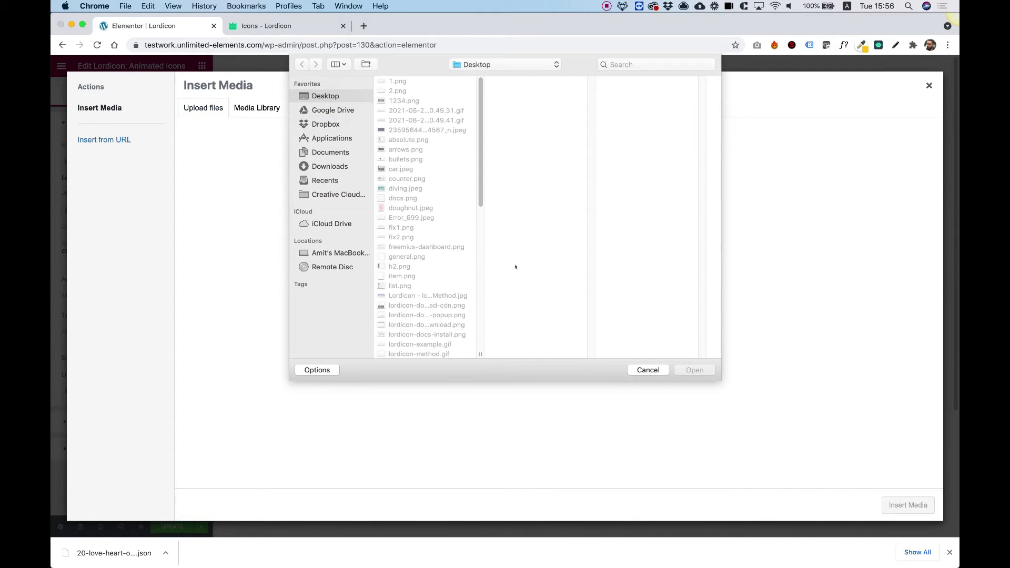
pyautogui.click(433, 104)
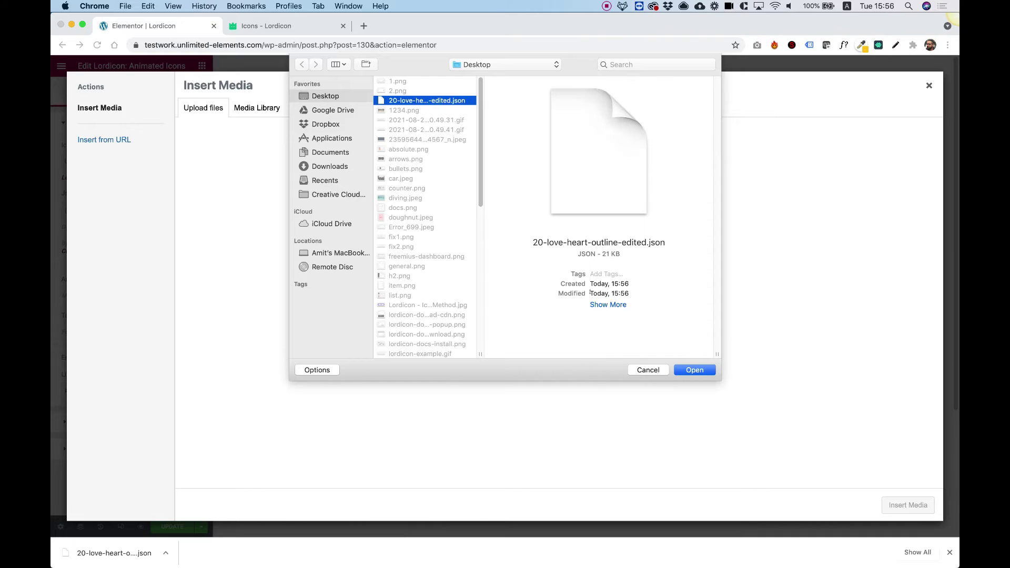
pyautogui.click(695, 370)
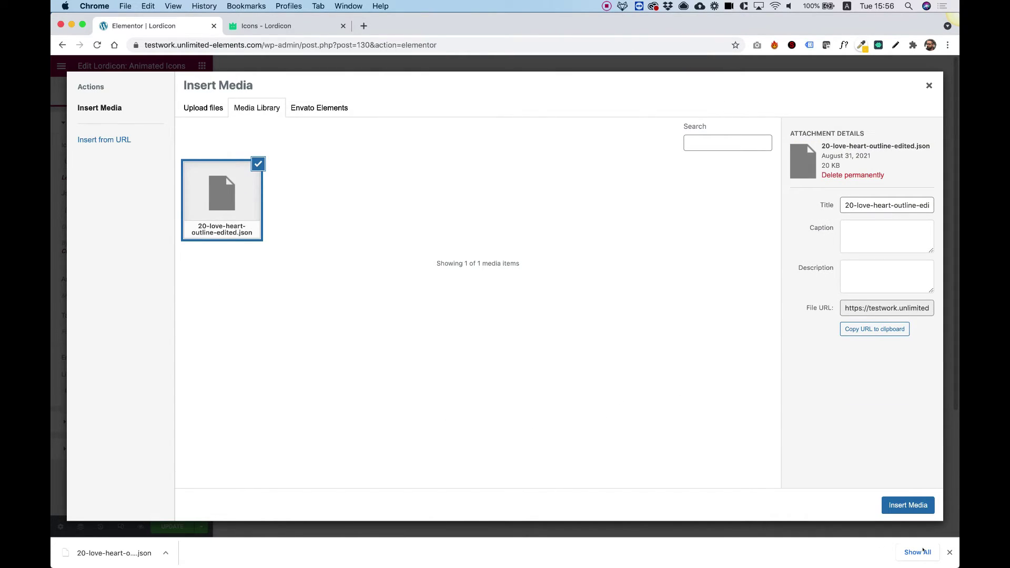
pyautogui.click(908, 505)
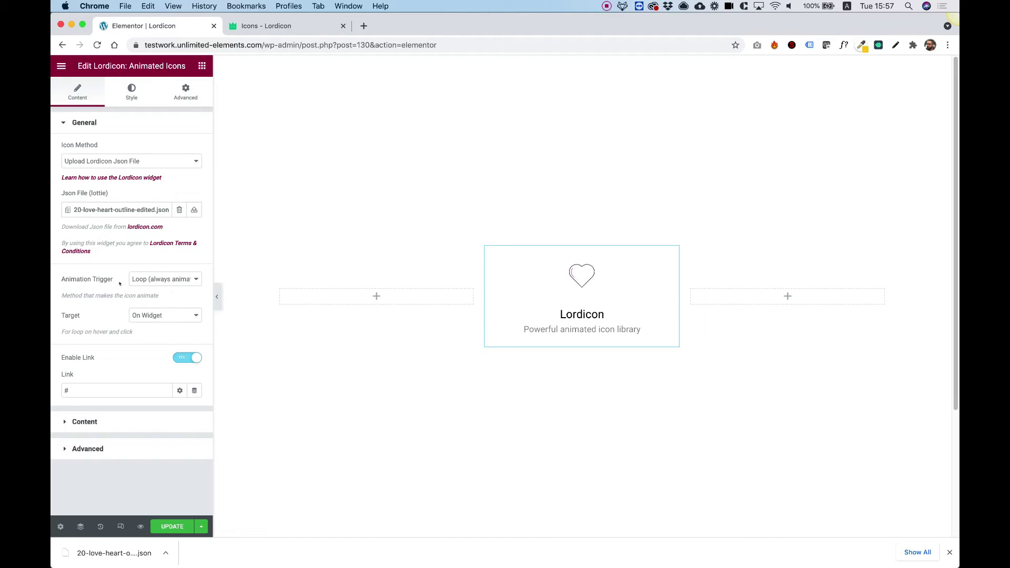
# - Try the Click and Hover animation triggers, then settle on Loop On Hover
pyautogui.click(161, 280)
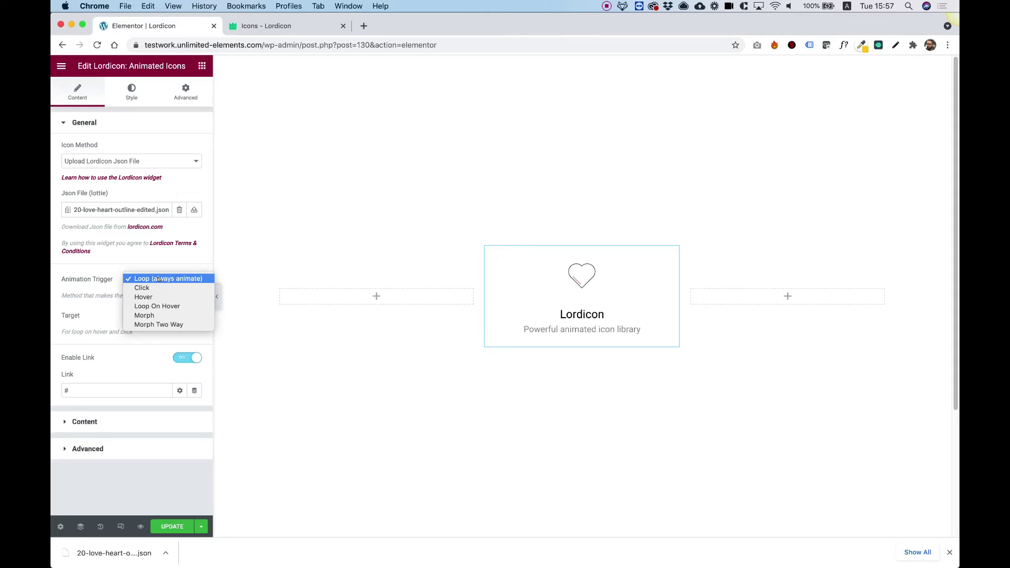
pyautogui.click(141, 288)
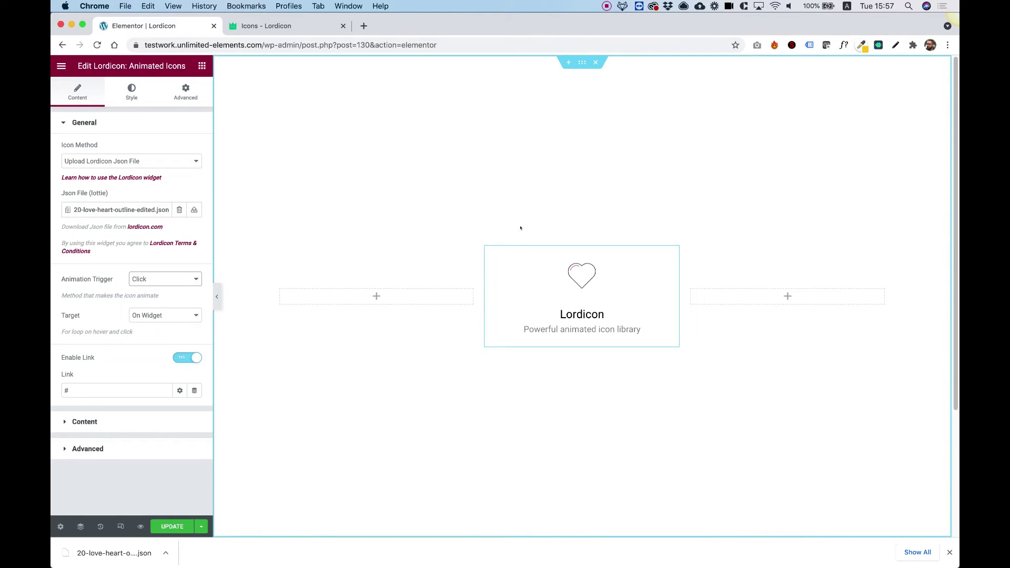
pyautogui.click(521, 282)
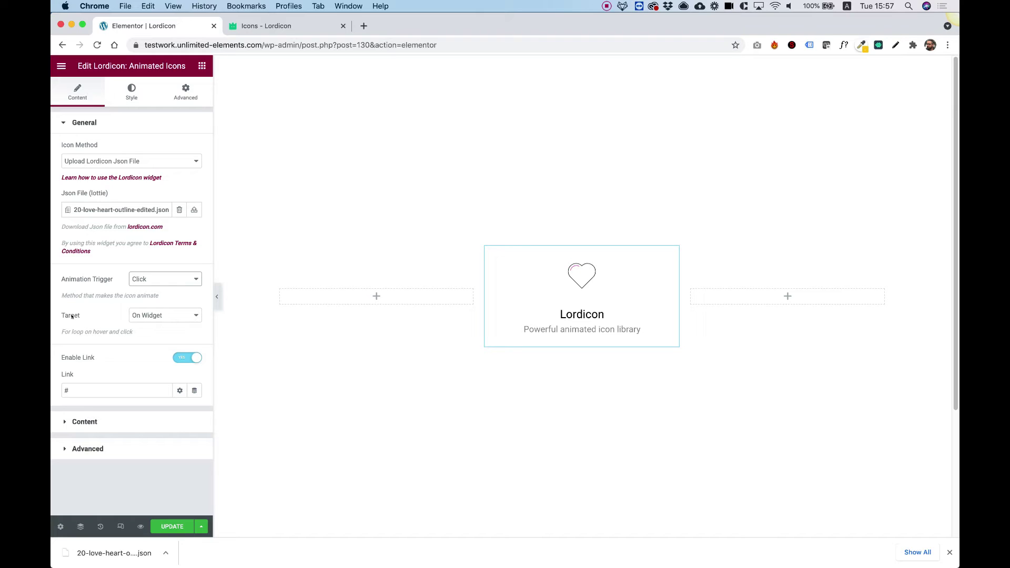
pyautogui.click(140, 281)
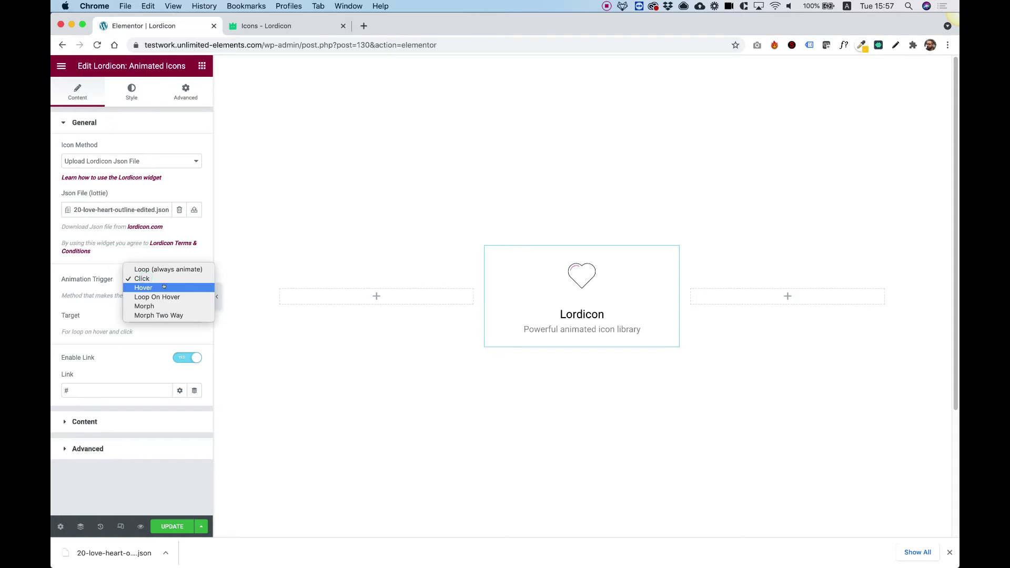
pyautogui.press('Return')
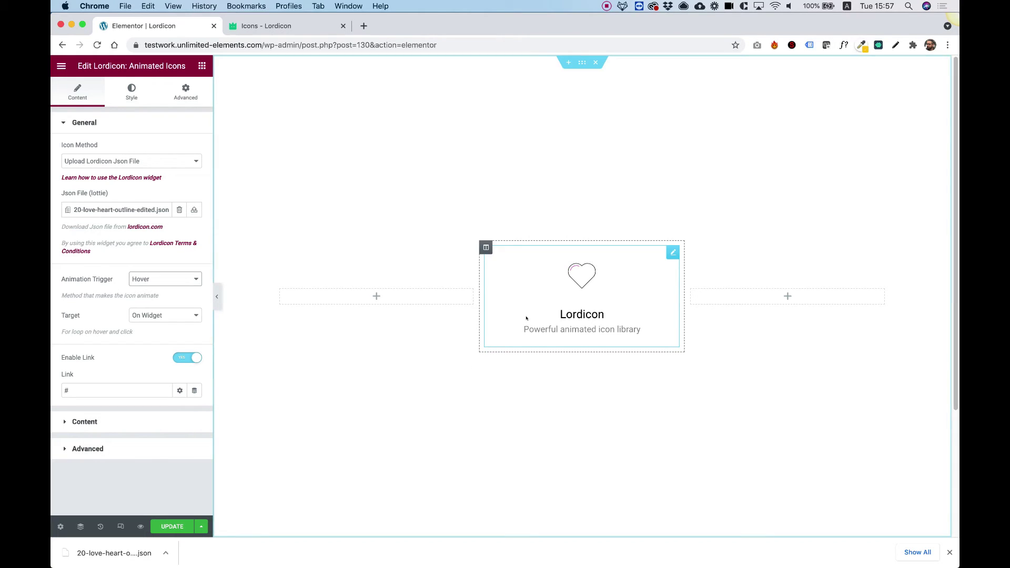
pyautogui.click(145, 279)
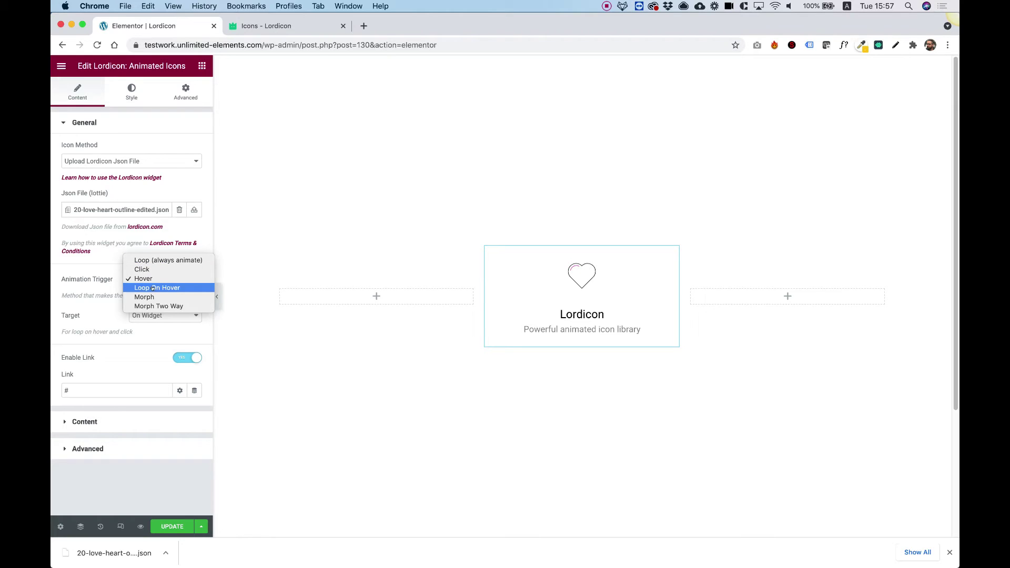
pyautogui.click(154, 288)
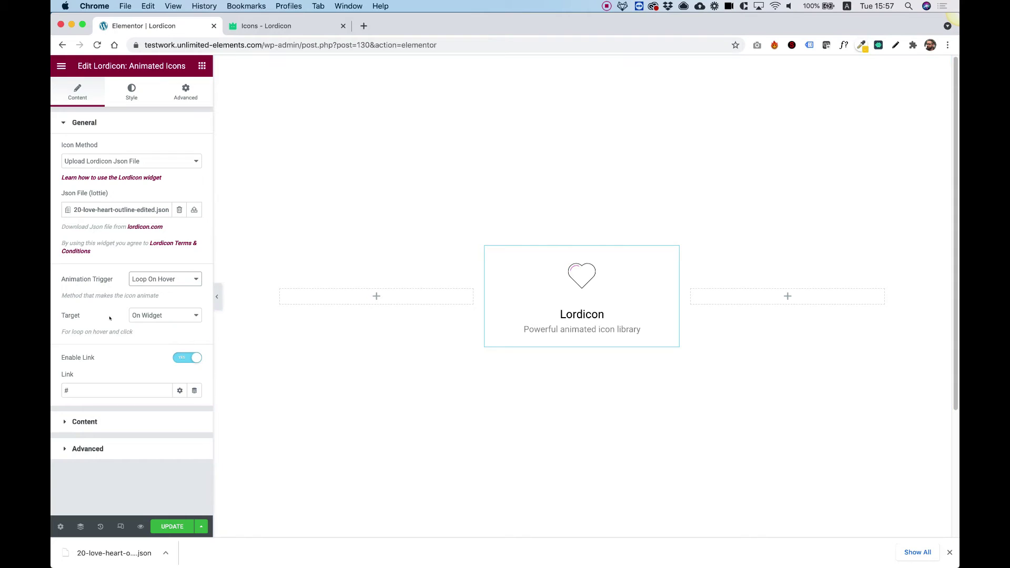
pyautogui.click(146, 315)
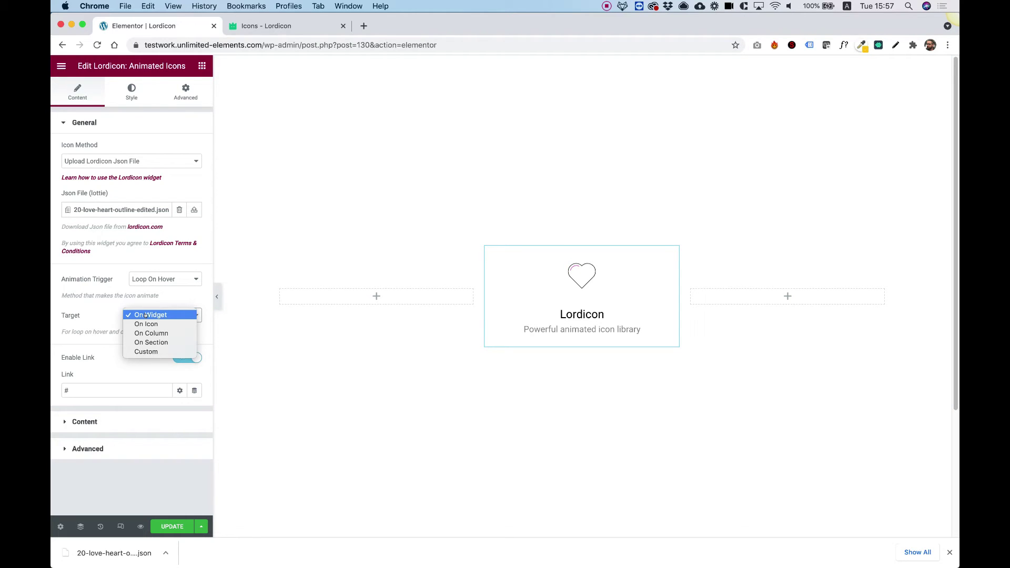
pyautogui.click(161, 350)
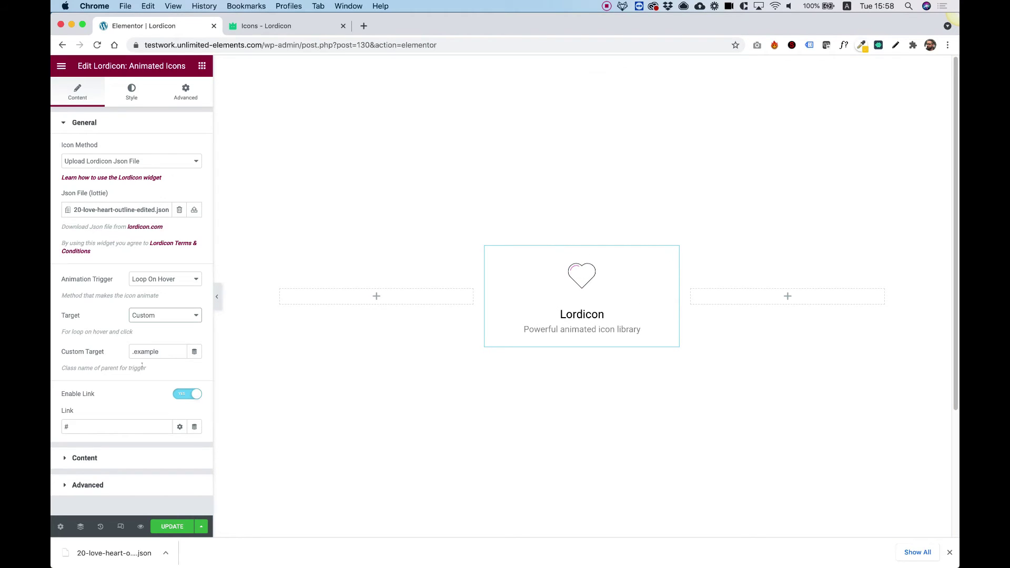
pyautogui.click(152, 316)
pyautogui.click(152, 277)
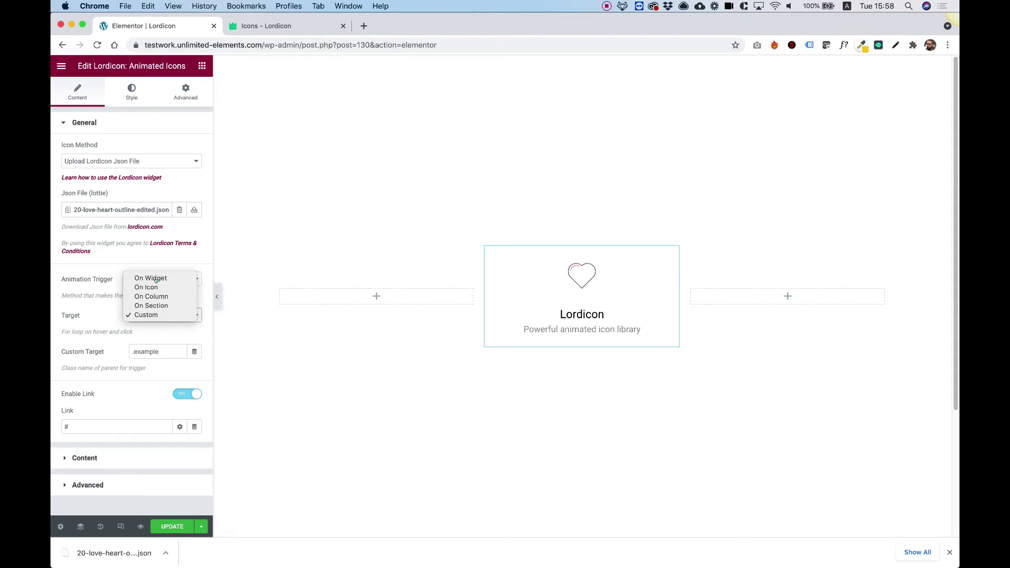
pyautogui.click(151, 316)
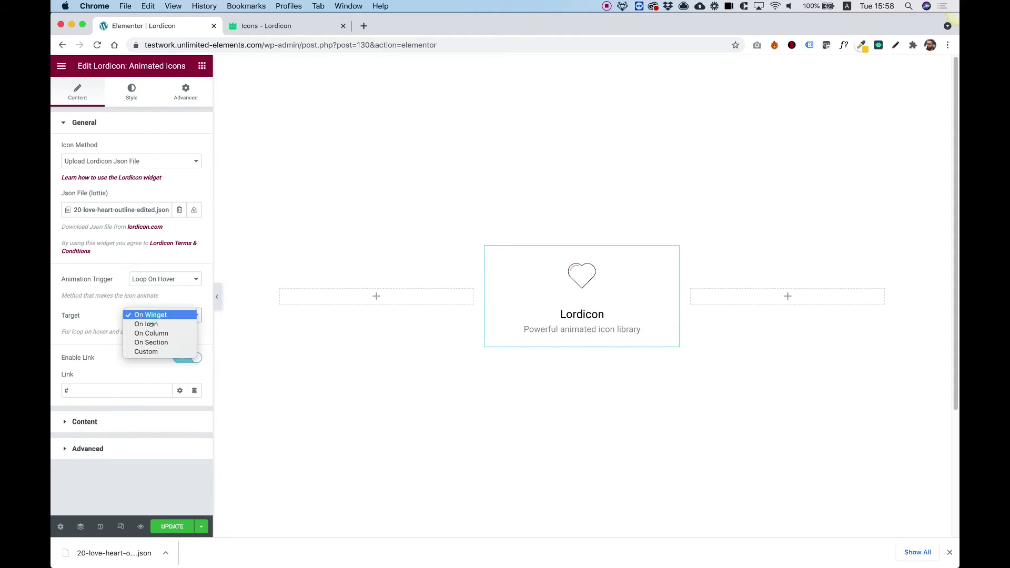
pyautogui.click(102, 319)
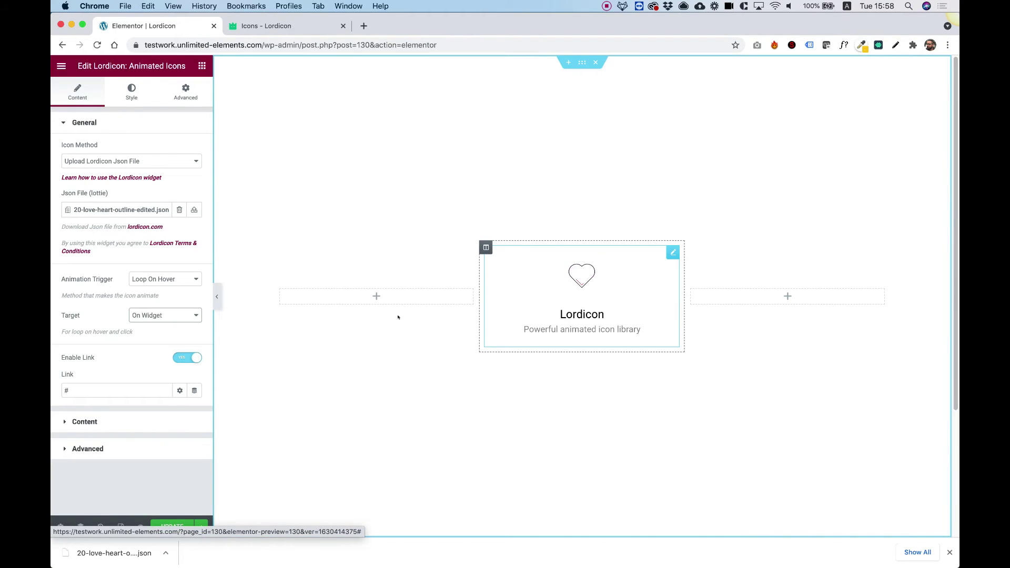
# - Toggle Enable Link off and back on, then expand the Content section with title and text settings
pyautogui.click(193, 358)
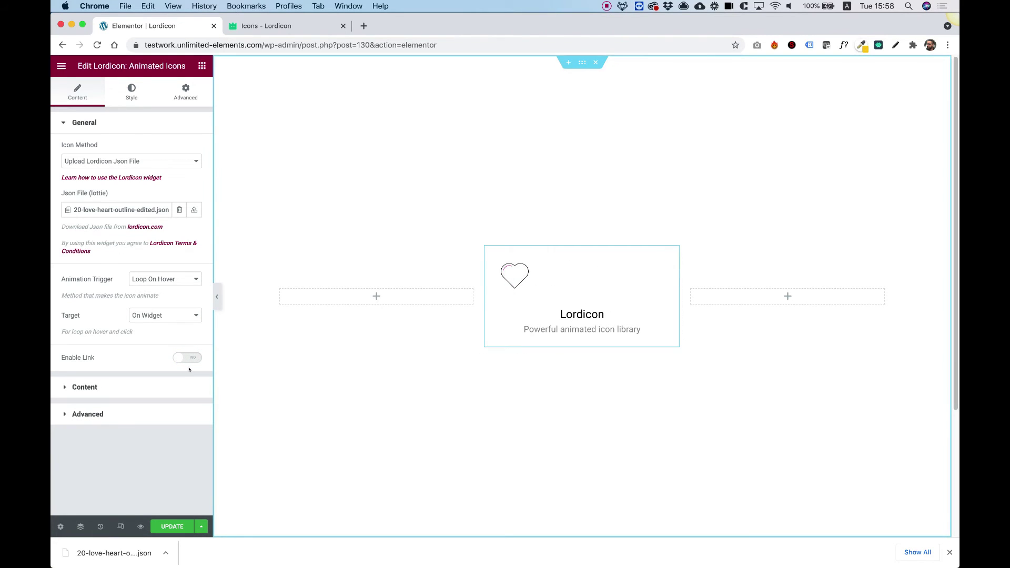
pyautogui.click(183, 359)
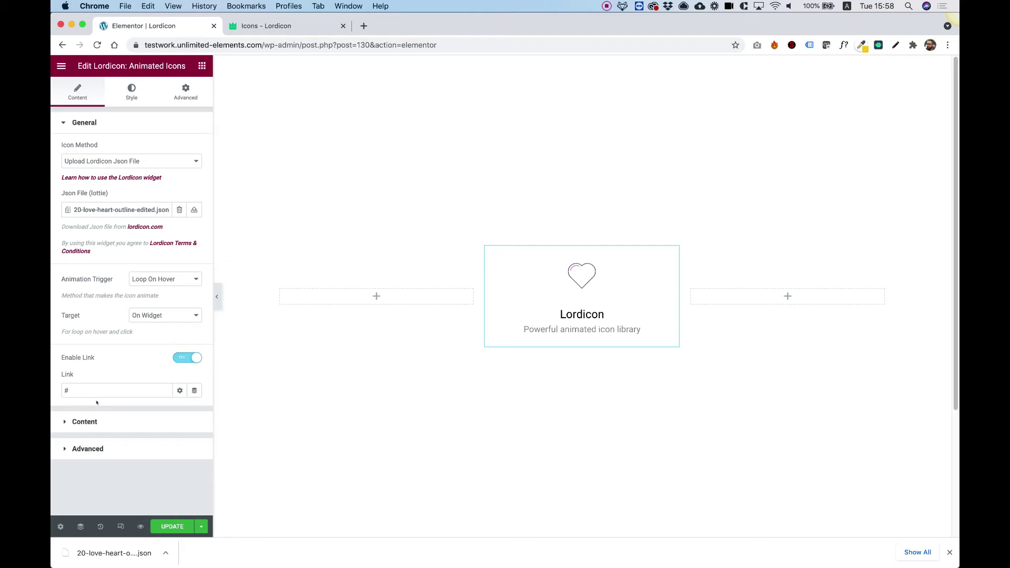
pyautogui.click(90, 426)
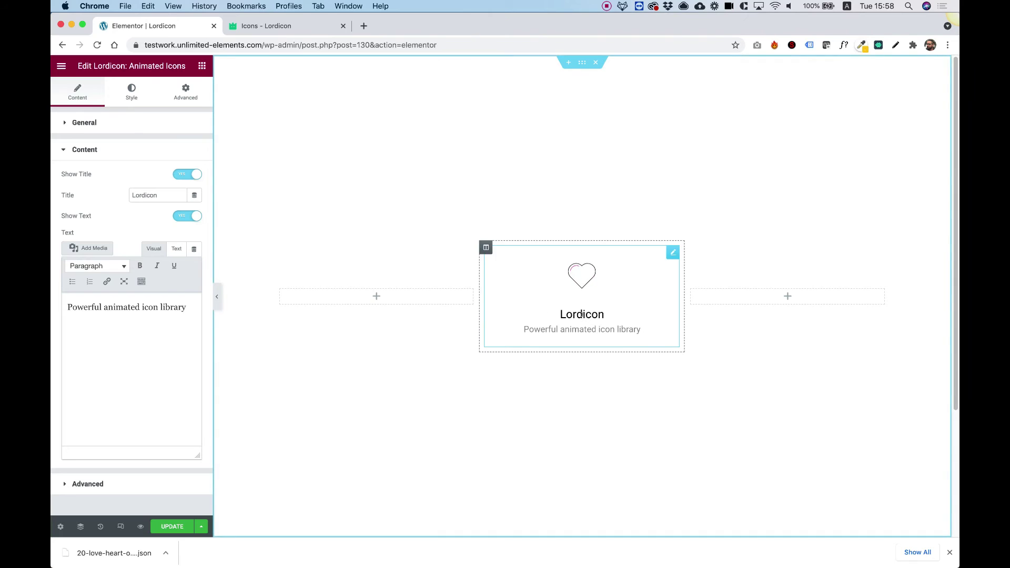
pyautogui.click(184, 174)
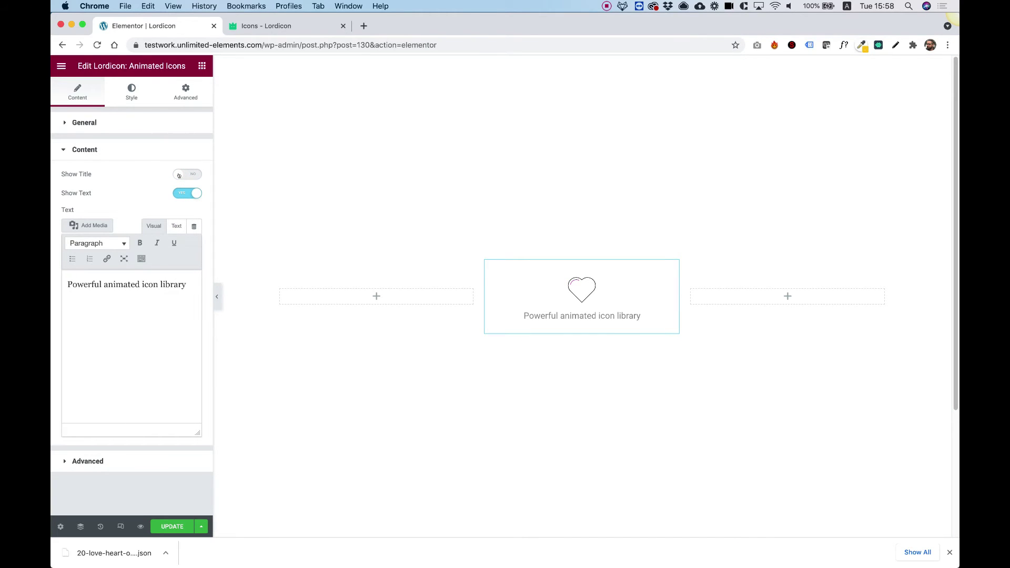
pyautogui.click(179, 175)
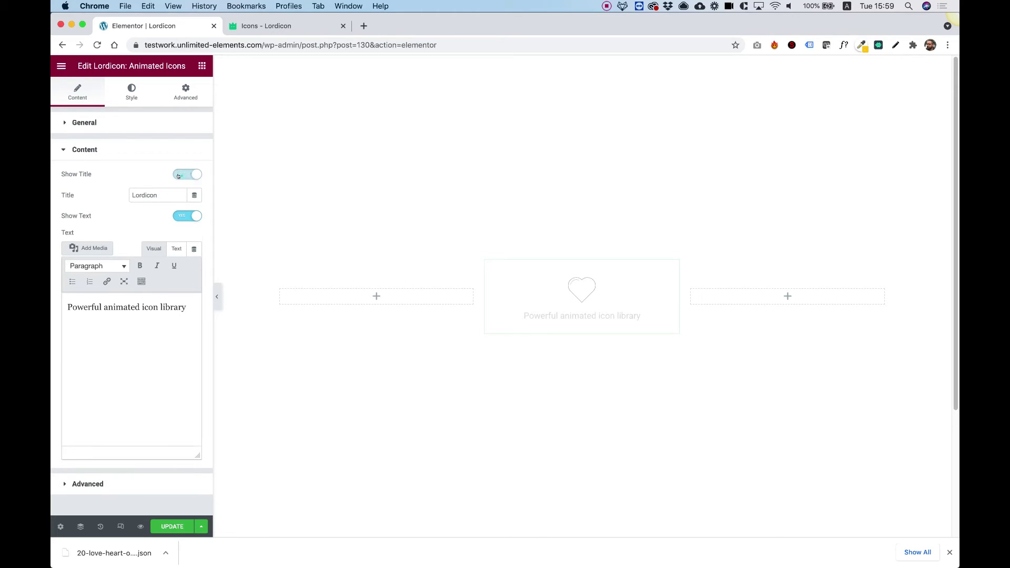
pyautogui.click(179, 216)
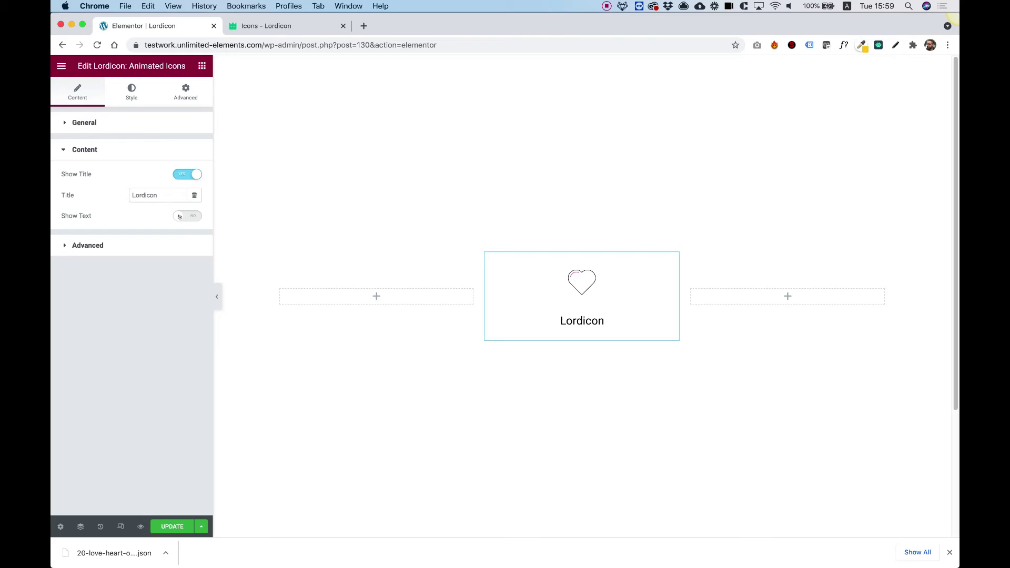
pyautogui.click(179, 216)
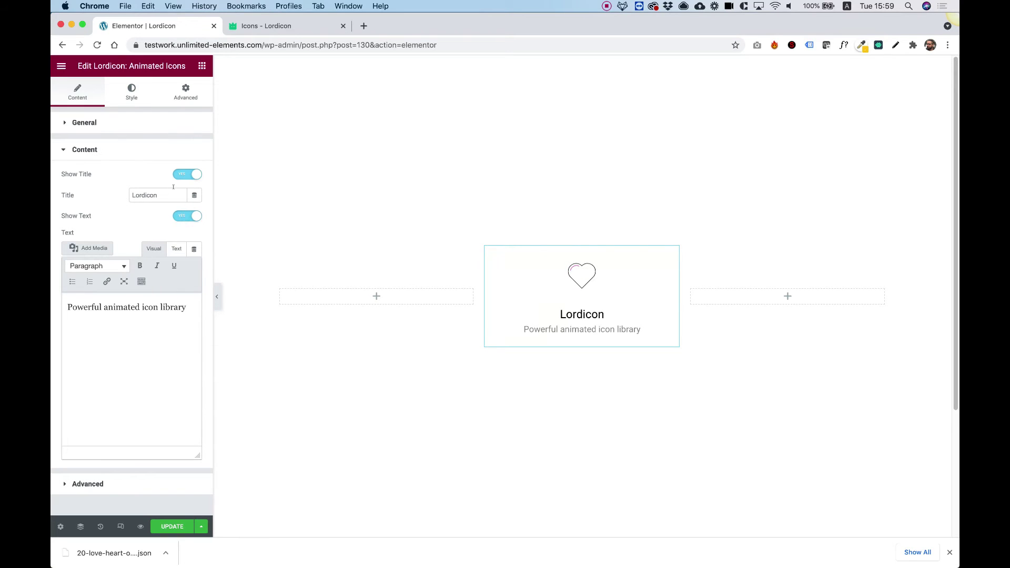
# - In the Style settings, set the heart icon Size to 165 and Stroke to 40
pyautogui.click(134, 90)
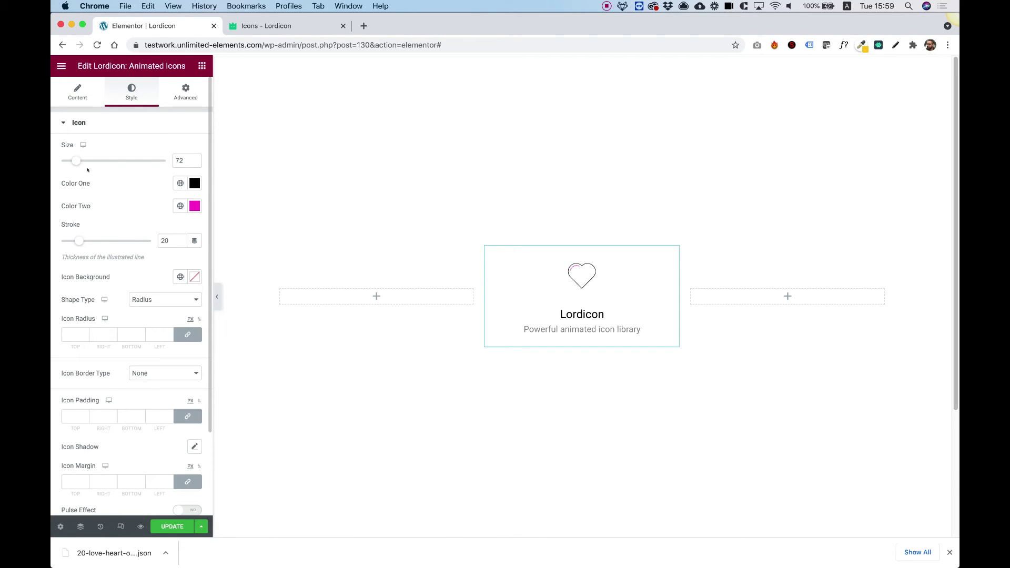
pyautogui.moveTo(74, 162); pyautogui.dragTo(95, 159)
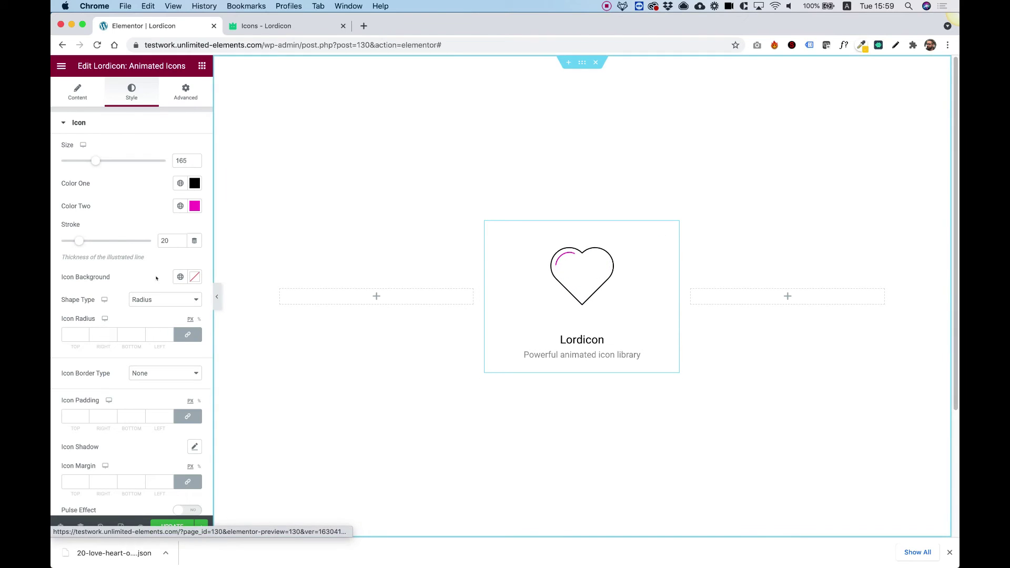
pyautogui.moveTo(79, 240); pyautogui.dragTo(95, 240)
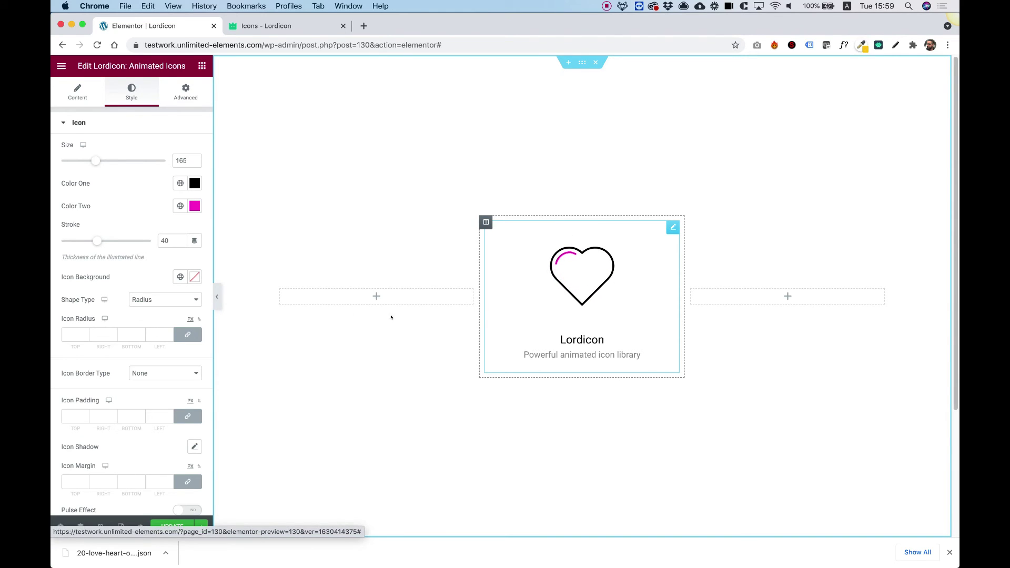
# - Give the heart icon a light grey background with a corner radius of 100
pyautogui.click(195, 277)
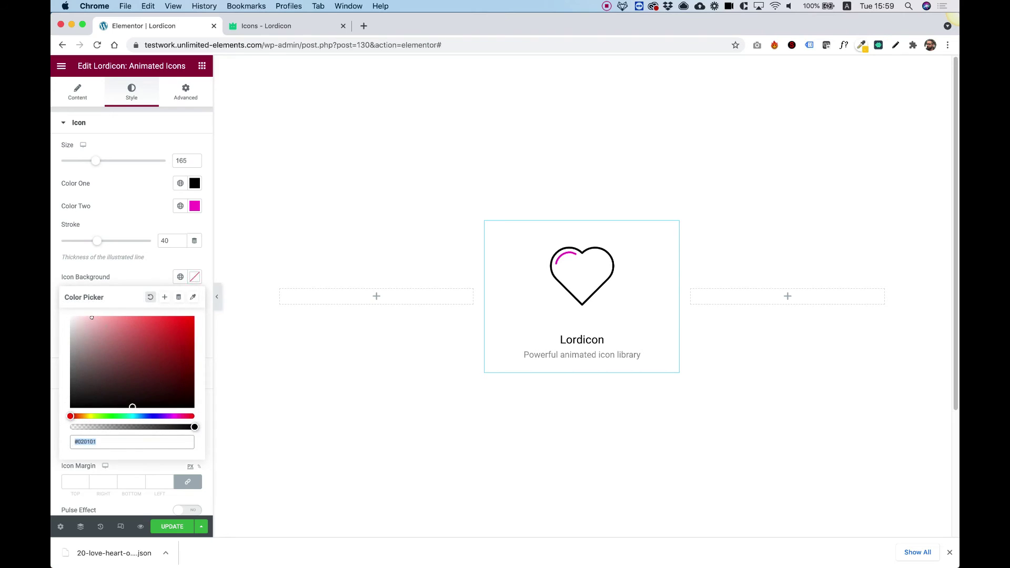
pyautogui.moveTo(92, 317); pyautogui.dragTo(62, 324)
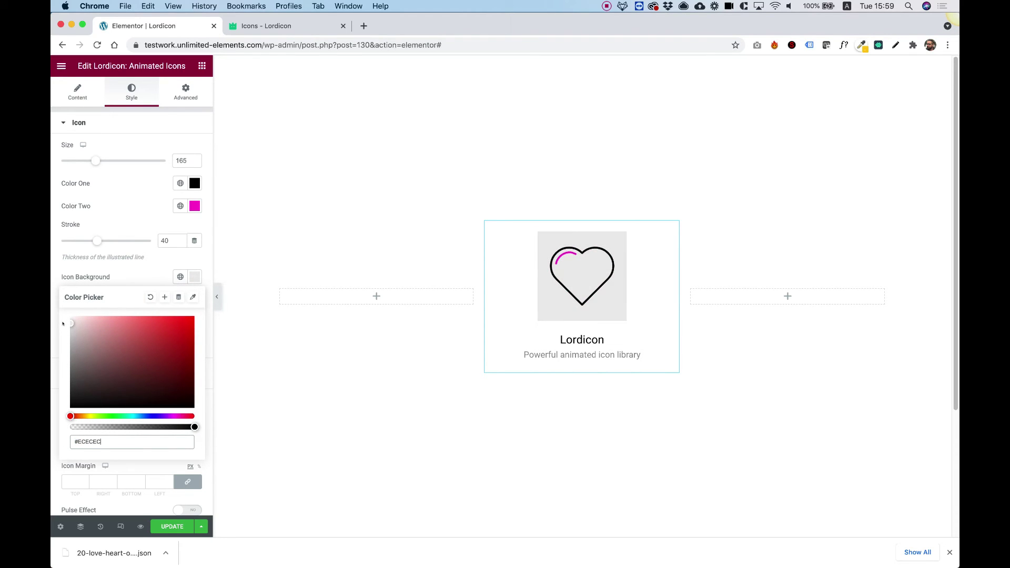
pyautogui.click(105, 224)
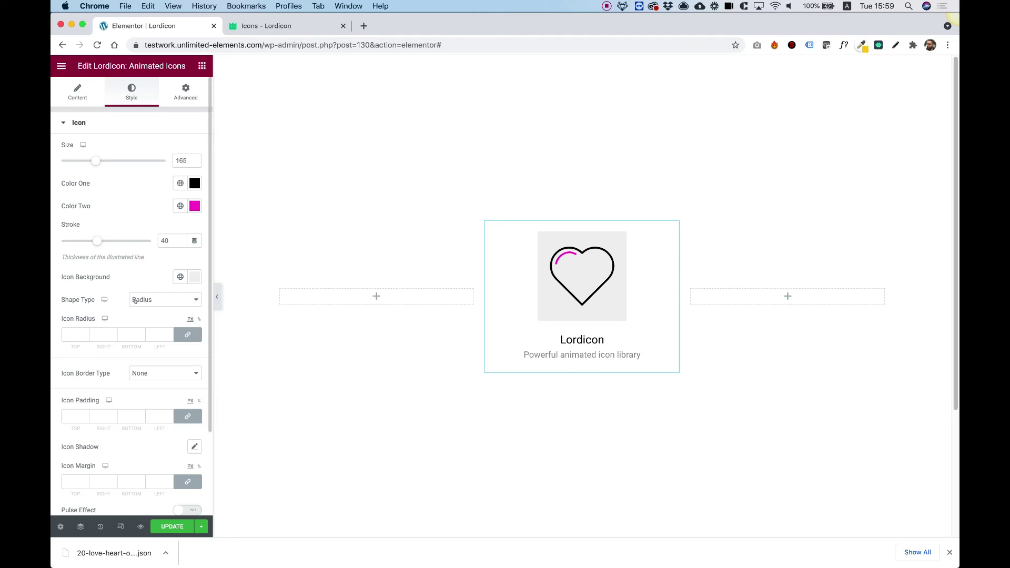
pyautogui.click(84, 333)
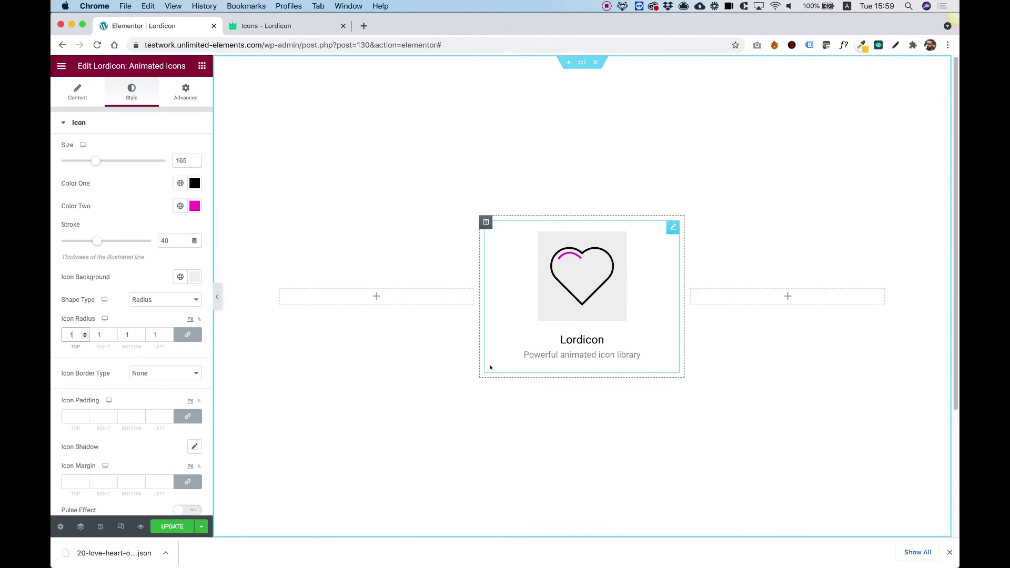
pyautogui.write('00')
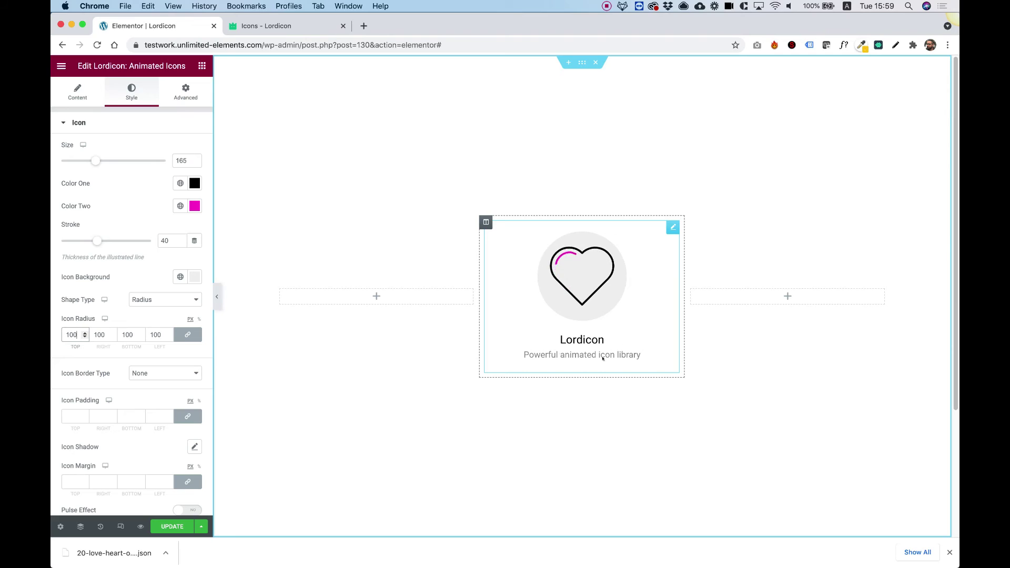
pyautogui.click(135, 300)
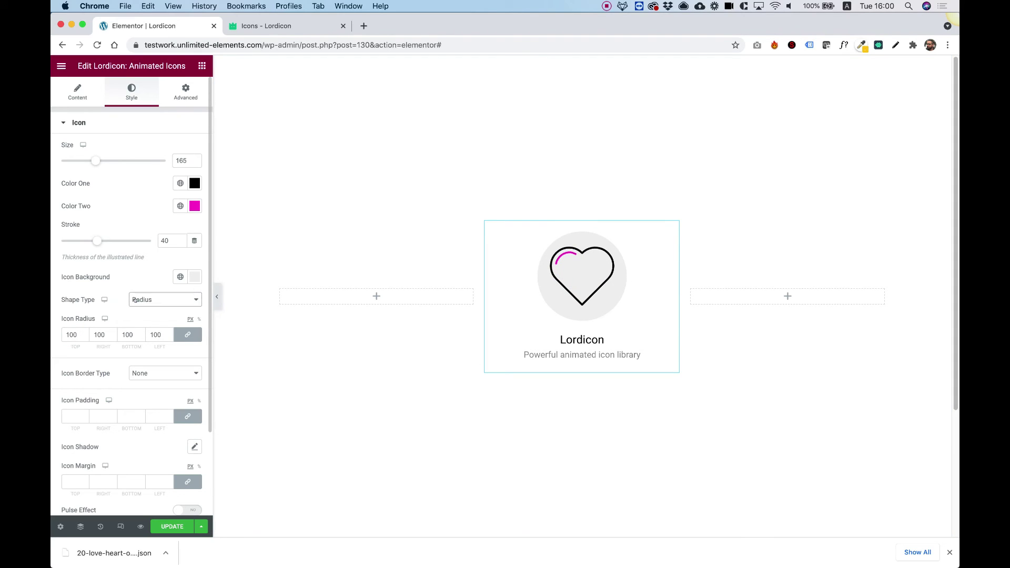
# - Switch the icon background shape to Clip Path and choose Hexagon
pyautogui.click(135, 300)
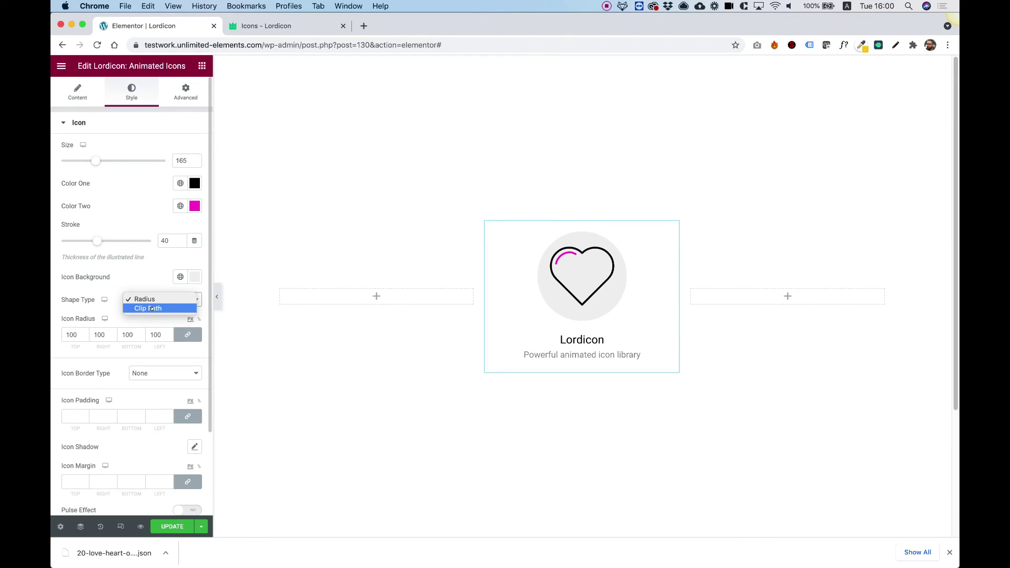
pyautogui.click(151, 309)
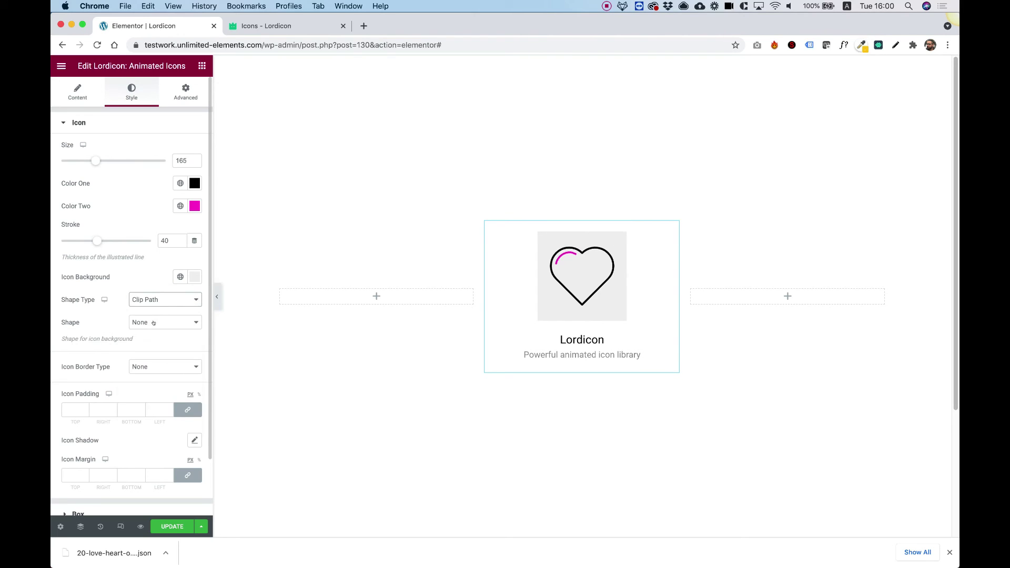
pyautogui.click(153, 324)
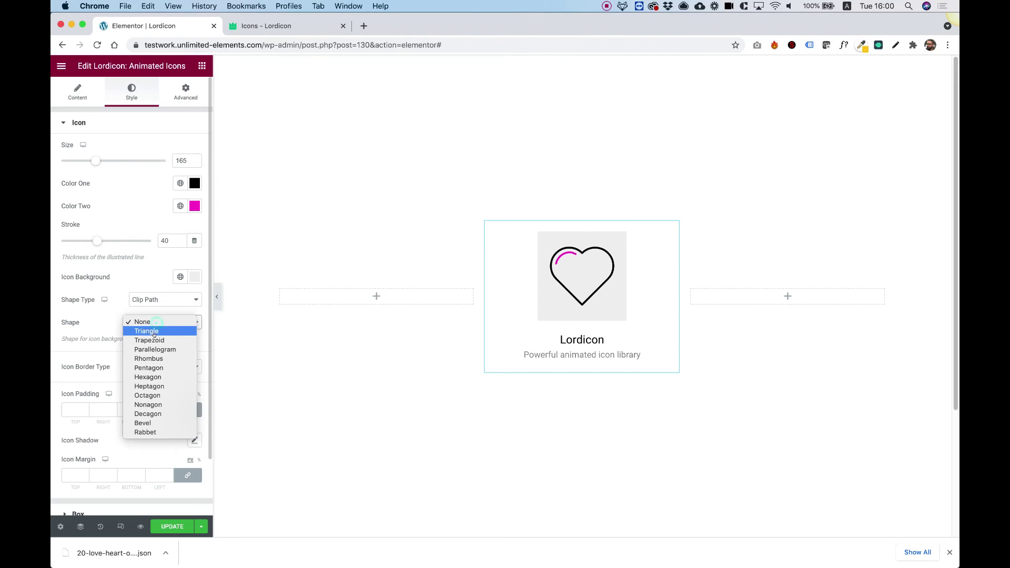
pyautogui.click(154, 374)
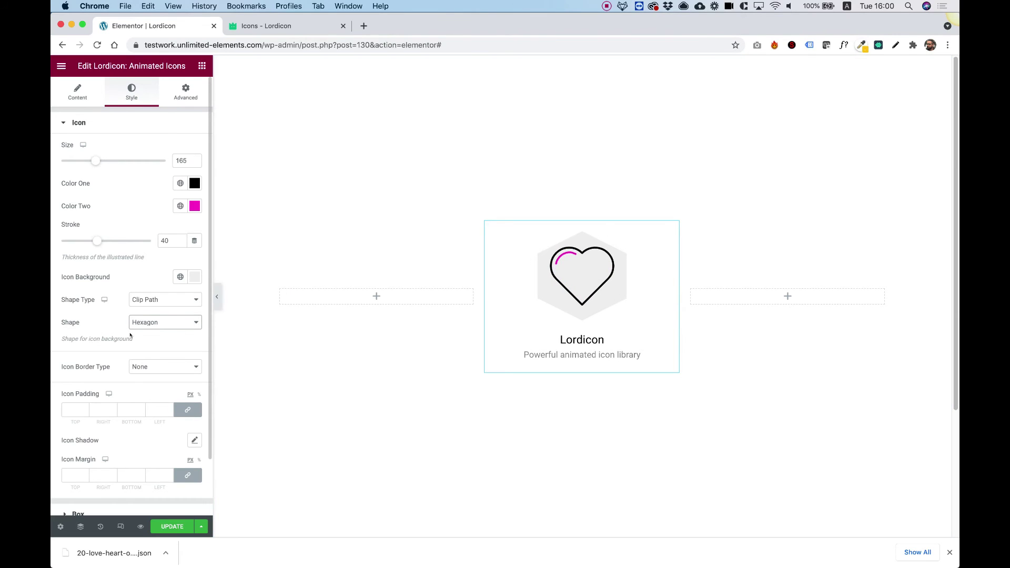
# - Set the linked Icon Padding to 29 on all sides
pyautogui.click(70, 408)
pyautogui.write('20')
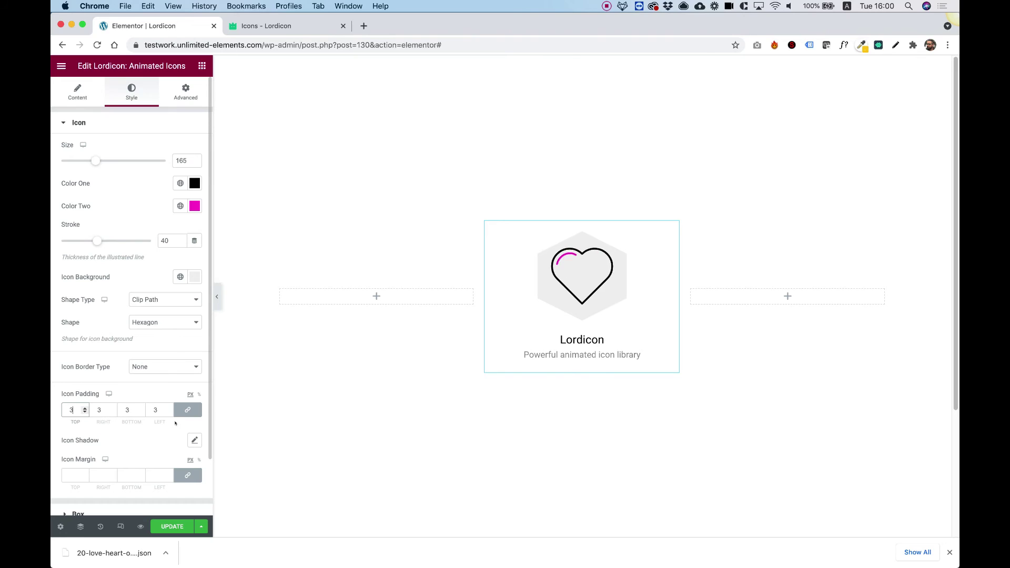
pyautogui.press('Up')
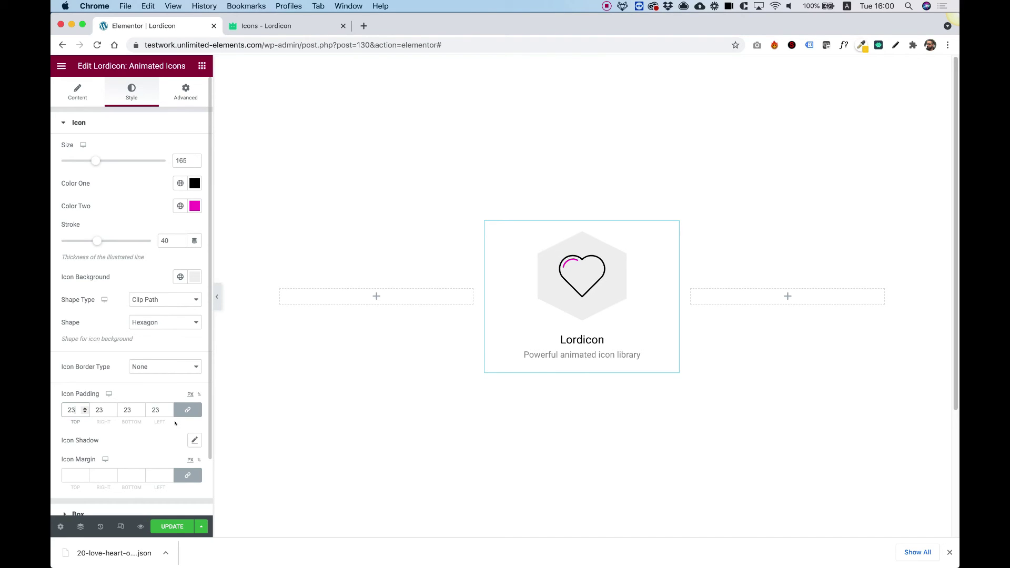
pyautogui.press('Up')
pyautogui.press('Up')
pyautogui.press('Up')
pyautogui.press('Up')
pyautogui.press('Up')
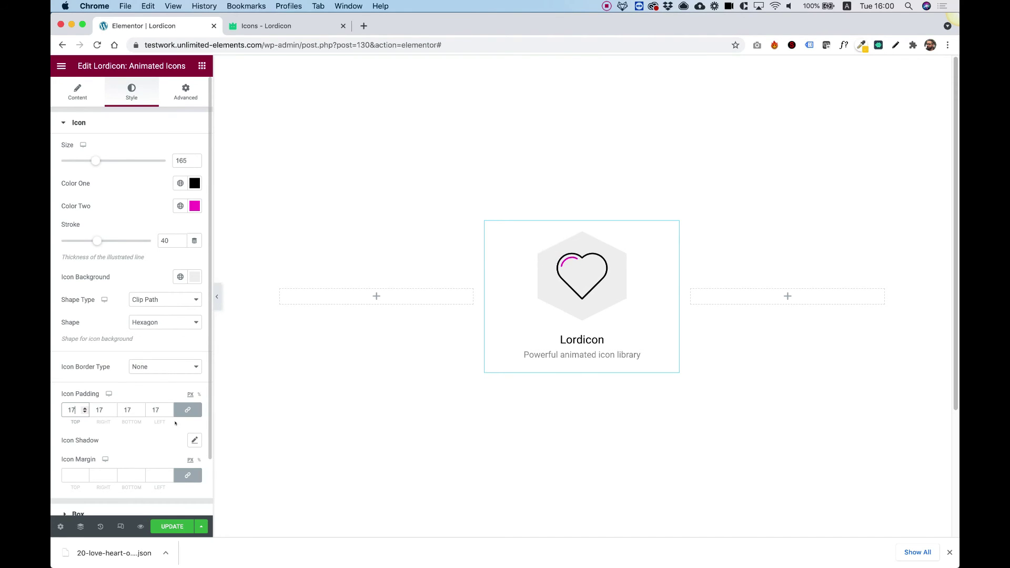
pyautogui.press('Up')
pyautogui.press('Up')
pyautogui.press('Up')
pyautogui.press('Up')
pyautogui.press('Up')
pyautogui.press('Up')
pyautogui.press('Up')
pyautogui.press('Up')
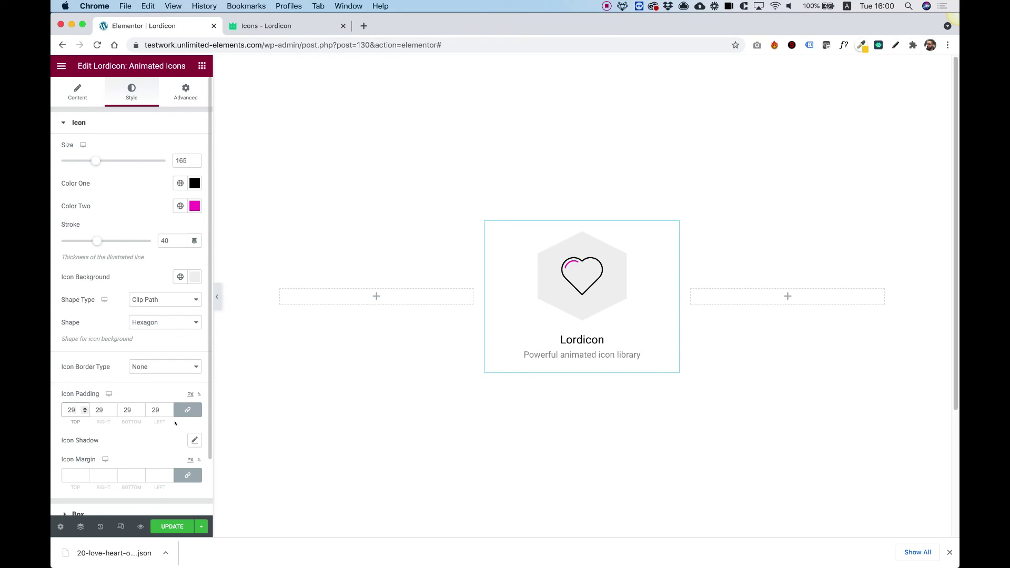
pyautogui.press('Down')
pyautogui.press('Down')
pyautogui.press('Down')
pyautogui.press('Down')
pyautogui.press('Down')
pyautogui.press('Down')
pyautogui.press('Down')
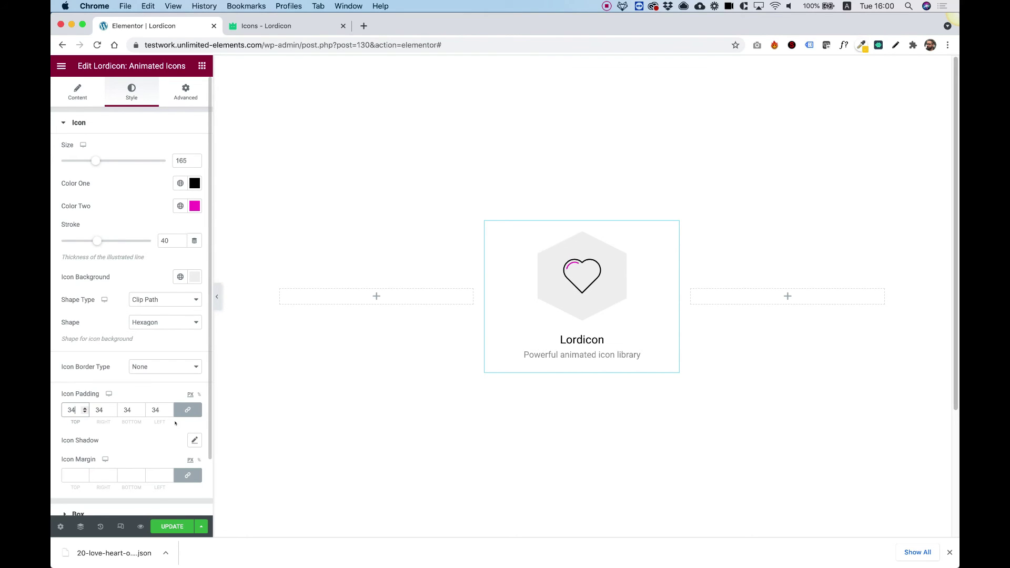
# - Make the icon background a Radius circle with a solid border and an icon shadow
pyautogui.click(158, 300)
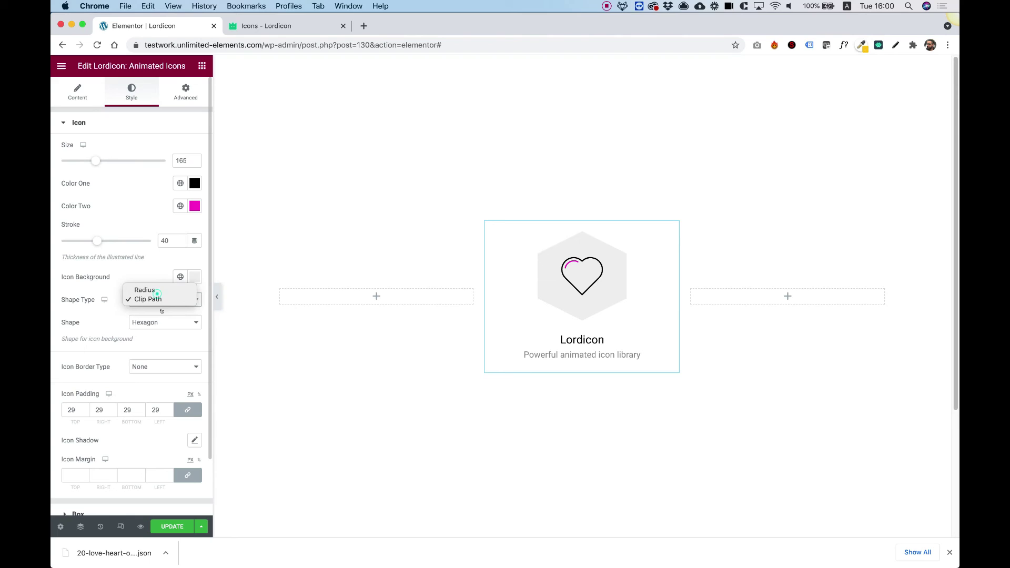
pyautogui.click(151, 288)
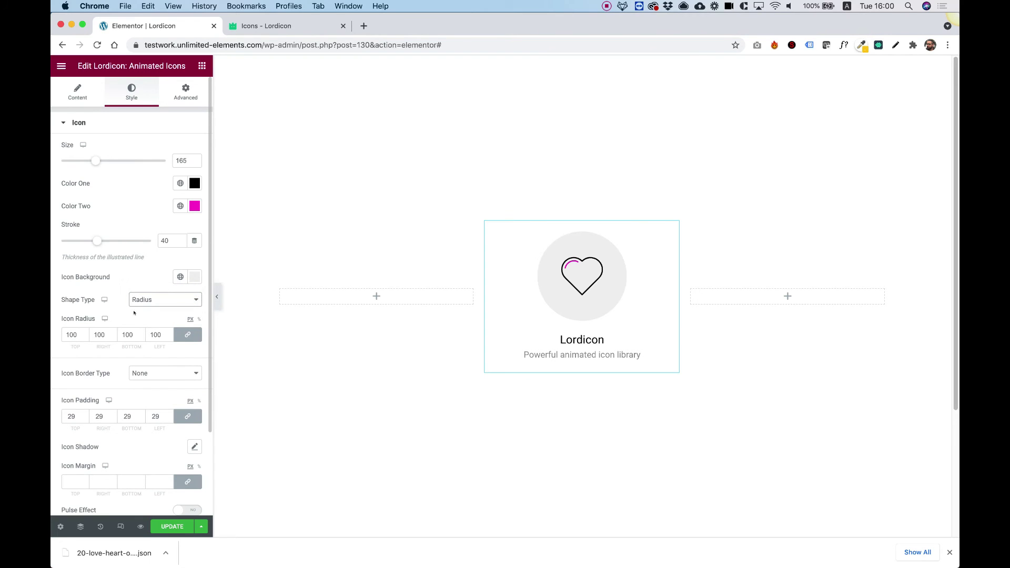
pyautogui.click(136, 373)
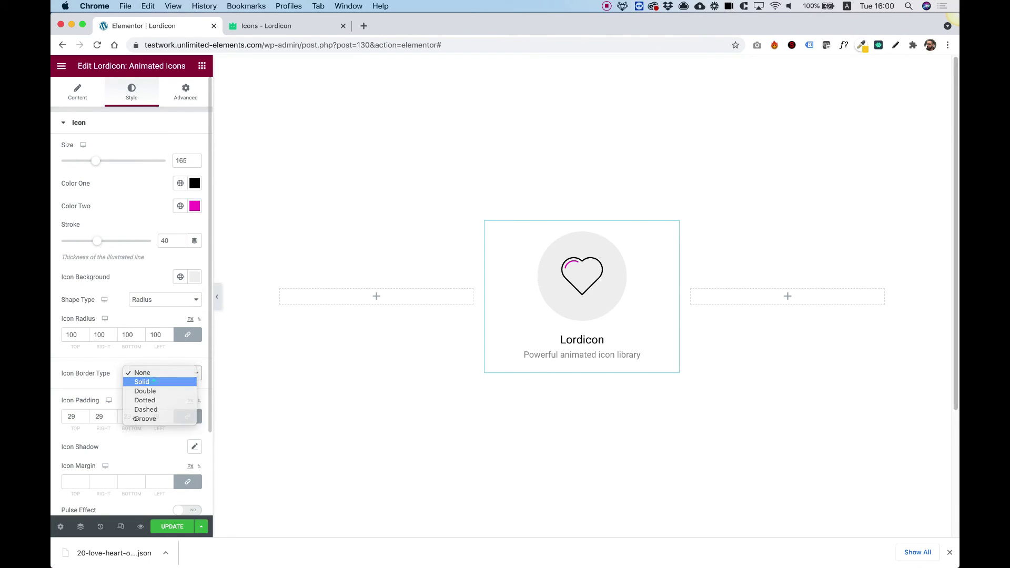
pyautogui.click(135, 381)
pyautogui.scroll(-4, 121, 407)
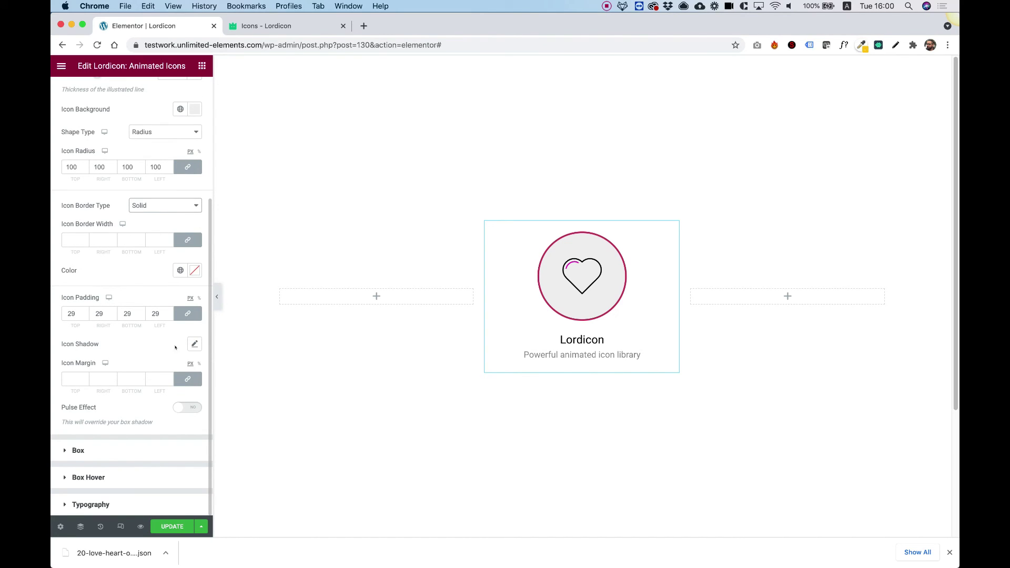
pyautogui.click(191, 343)
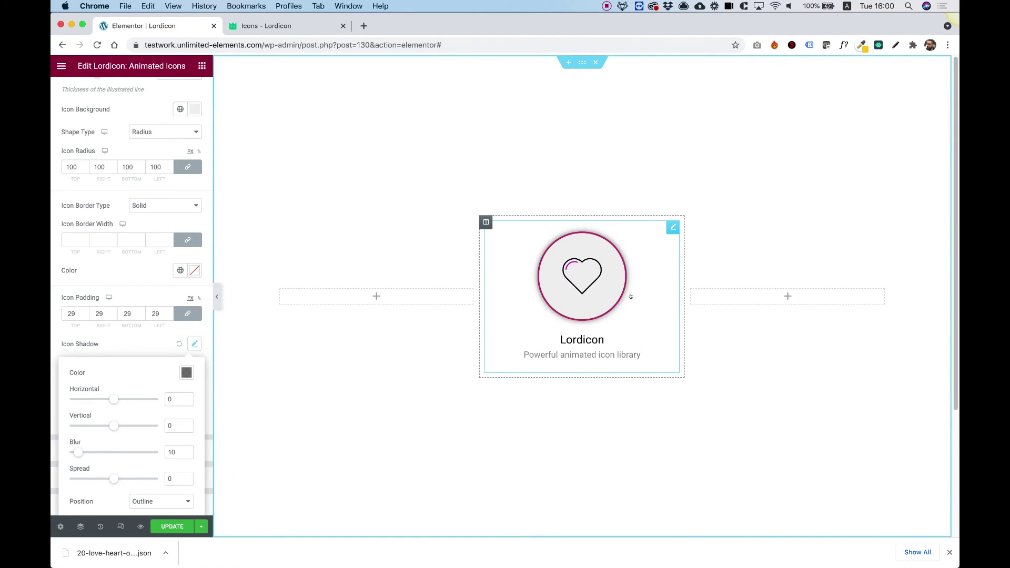
pyautogui.click(106, 354)
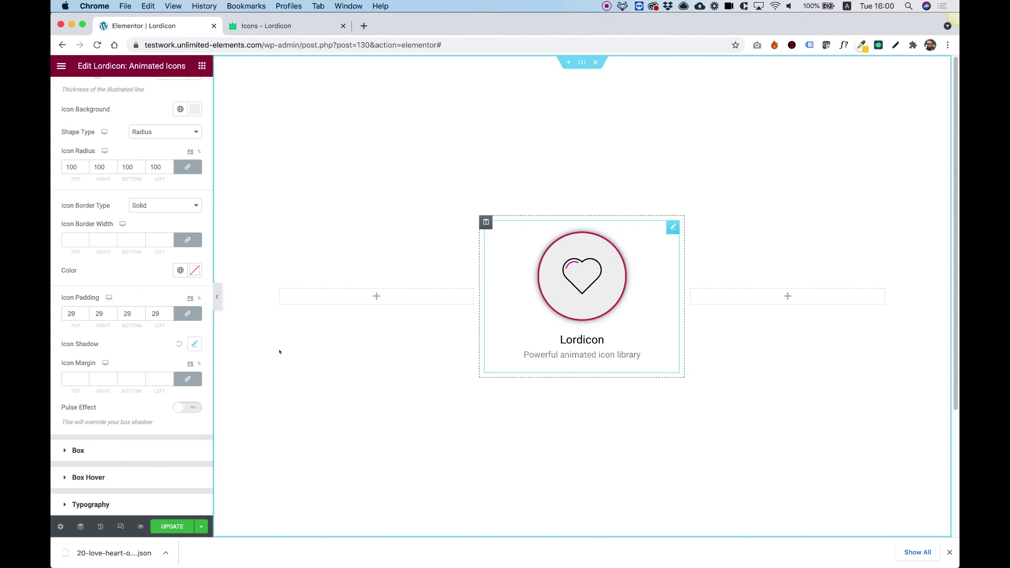
# - Set the icon's top margin to -100, bottom margin 0, and toggle the Pulse Effect
pyautogui.click(188, 379)
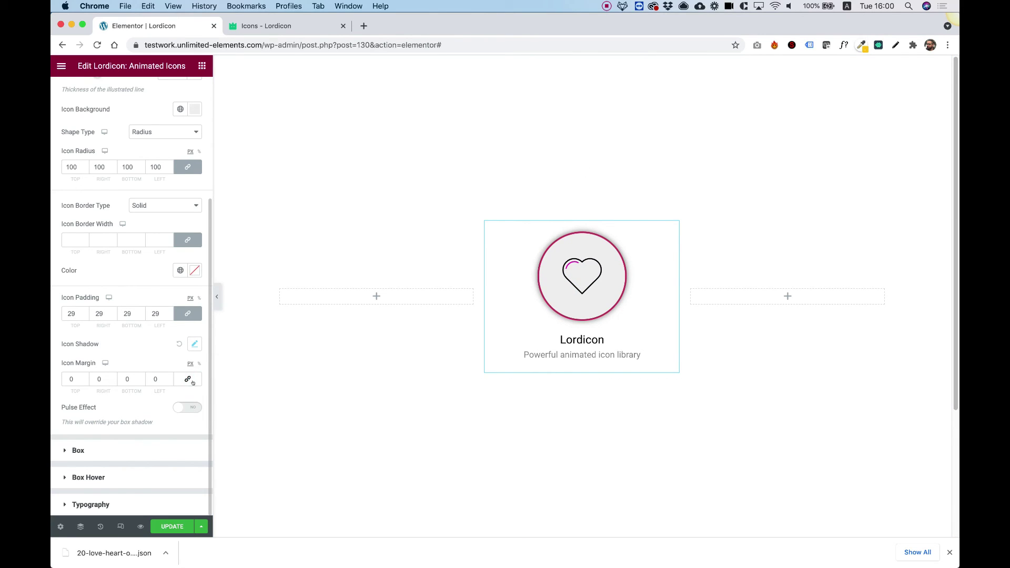
pyautogui.doubleClick(129, 378)
pyautogui.write('-1')
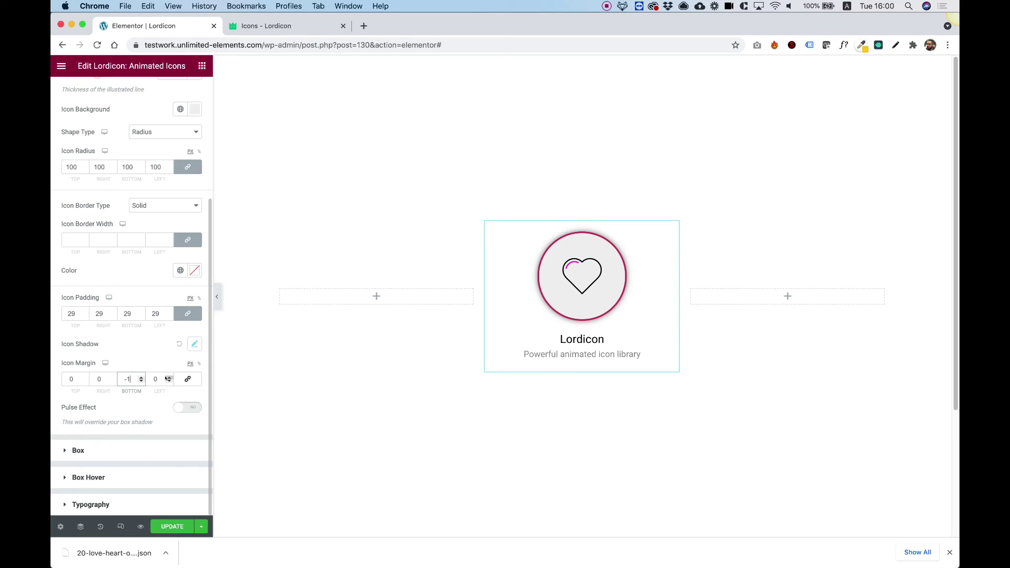
pyautogui.press('Down')
pyautogui.press('Down')
pyautogui.press('Down')
pyautogui.press('Down')
pyautogui.press('Down')
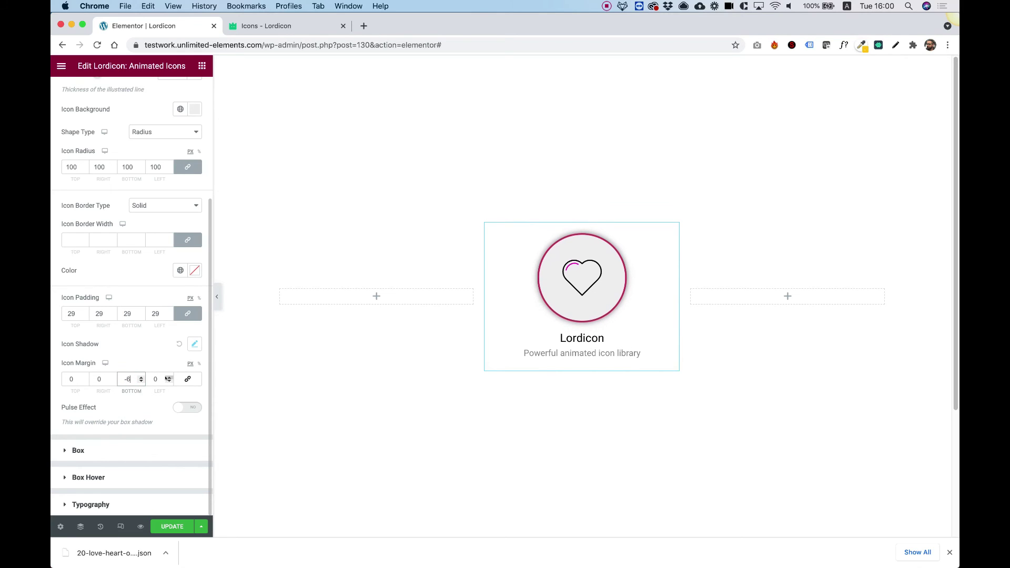
pyautogui.press('Up')
pyautogui.press('Up')
pyautogui.press('Up')
pyautogui.press('Up')
pyautogui.press('Up')
pyautogui.press('Up')
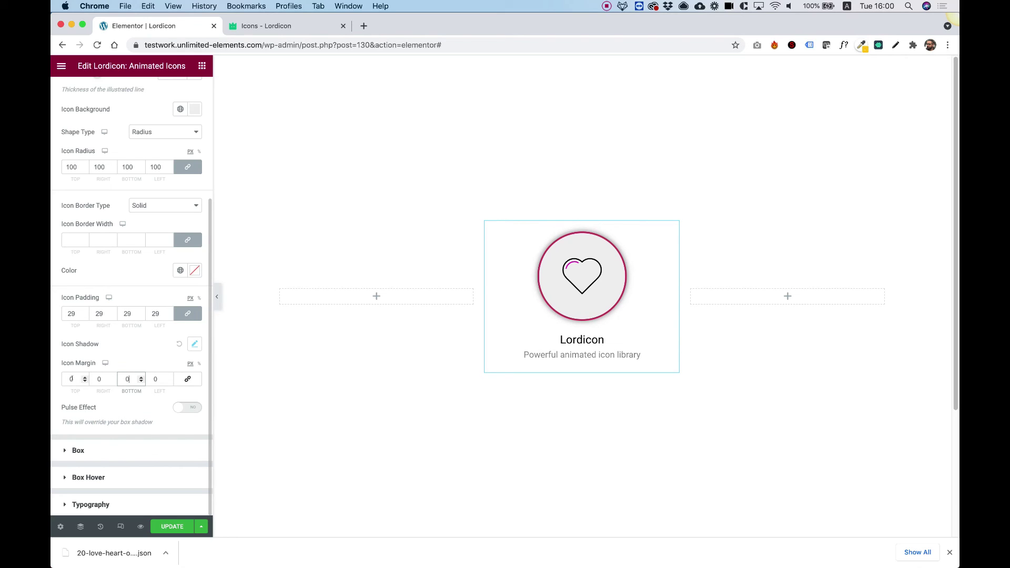
pyautogui.doubleClick(71, 379)
pyautogui.write('-22')
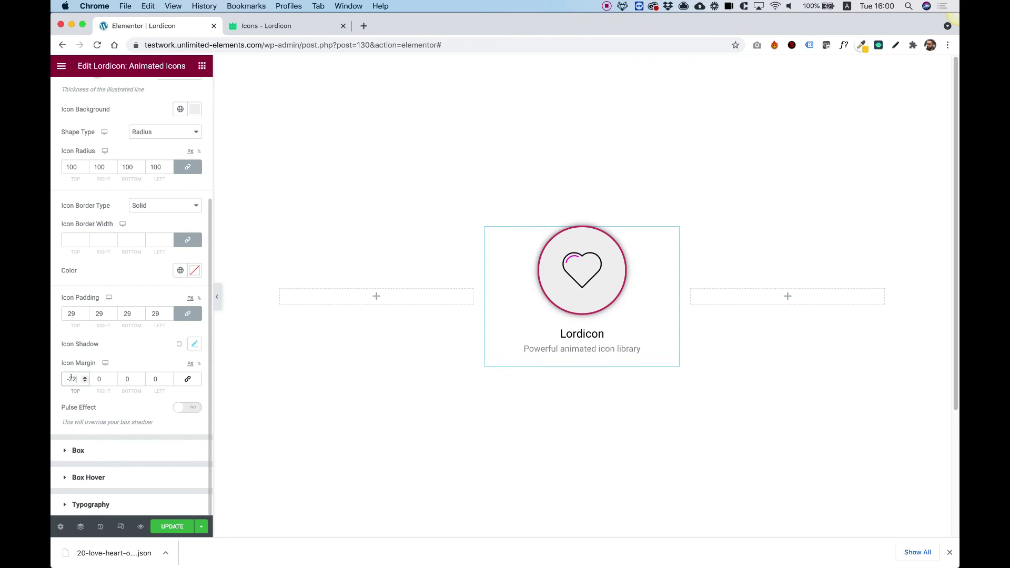
pyautogui.press('Down')
pyautogui.press('Down')
pyautogui.press('Down')
pyautogui.press('Down')
pyautogui.press('Down')
pyautogui.press('Down')
pyautogui.press('Down')
pyautogui.press('Down')
pyautogui.press('Down')
pyautogui.press('Down')
pyautogui.press('Down')
pyautogui.press('Down')
pyautogui.press('Down')
pyautogui.press('Down')
pyautogui.press('Down')
pyautogui.press('Down')
pyautogui.press('Down')
pyautogui.press('Down')
pyautogui.press('Down')
pyautogui.press('Down')
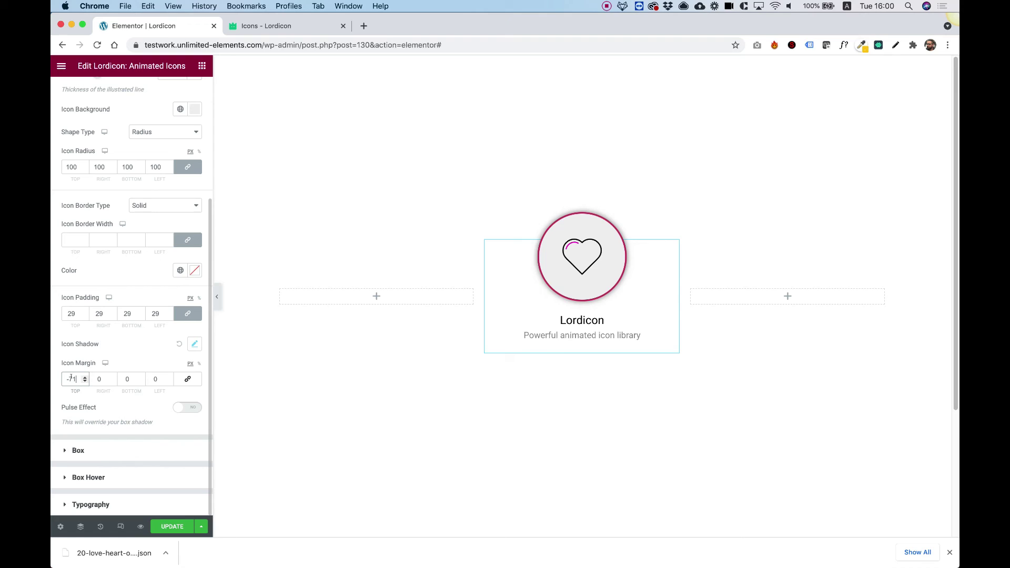
pyautogui.press('Down')
pyautogui.press('Down')
pyautogui.press('Down')
pyautogui.press('Down')
pyautogui.press('Down')
pyautogui.press('Down')
pyautogui.press('Down')
pyautogui.press('Down')
pyautogui.press('Down')
pyautogui.press('Down')
pyautogui.press('Down')
pyautogui.press('Down')
pyautogui.press('Down')
pyautogui.press('Down')
pyautogui.press('Down')
pyautogui.press('Down')
pyautogui.press('Down')
pyautogui.press('Down')
pyautogui.press('Down')
pyautogui.press('Down')
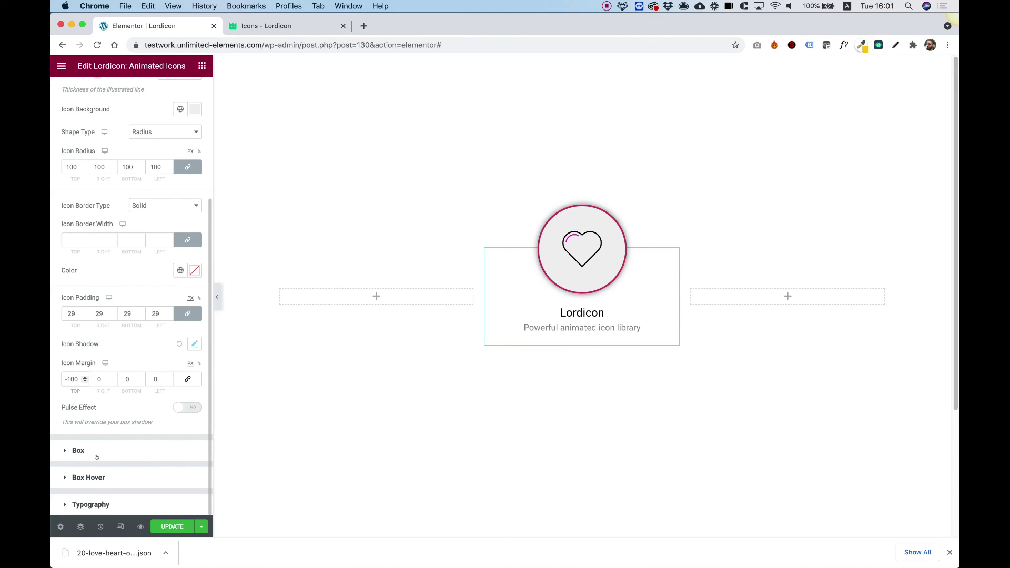
pyautogui.click(185, 408)
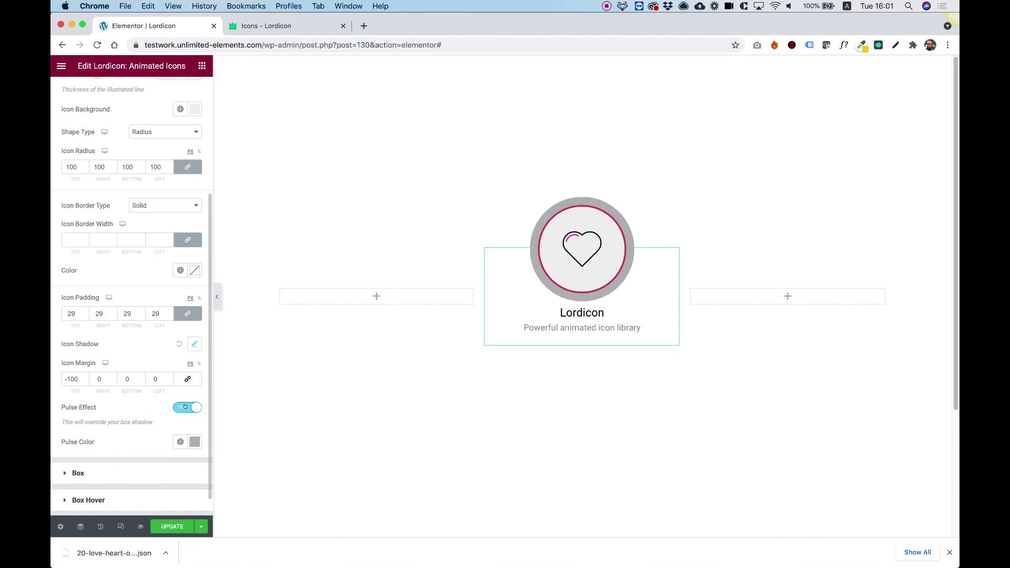
pyautogui.click(185, 408)
# - In the Box style settings, keep the box alignment at Center
pyautogui.click(87, 452)
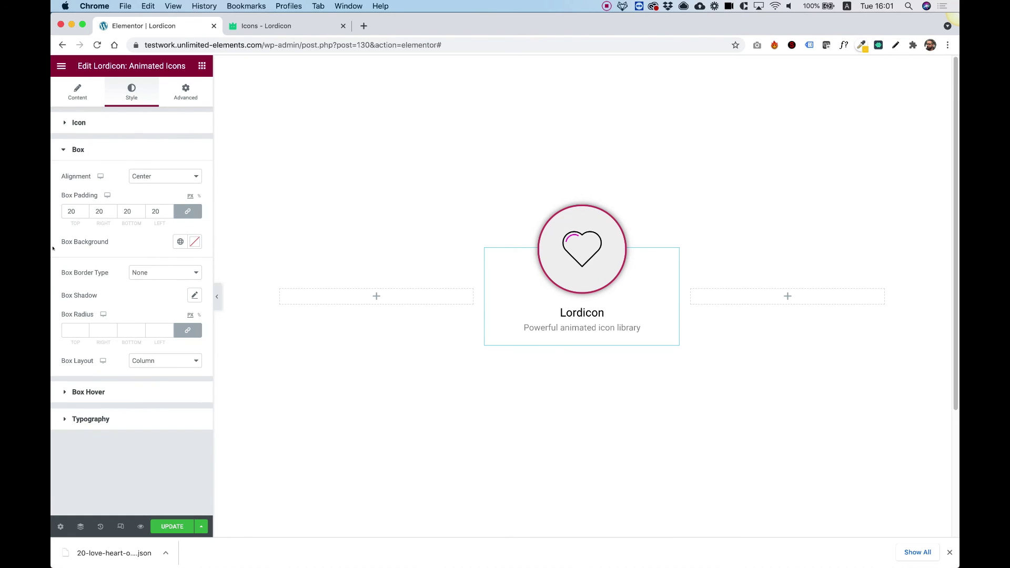
pyautogui.click(167, 178)
pyautogui.click(149, 168)
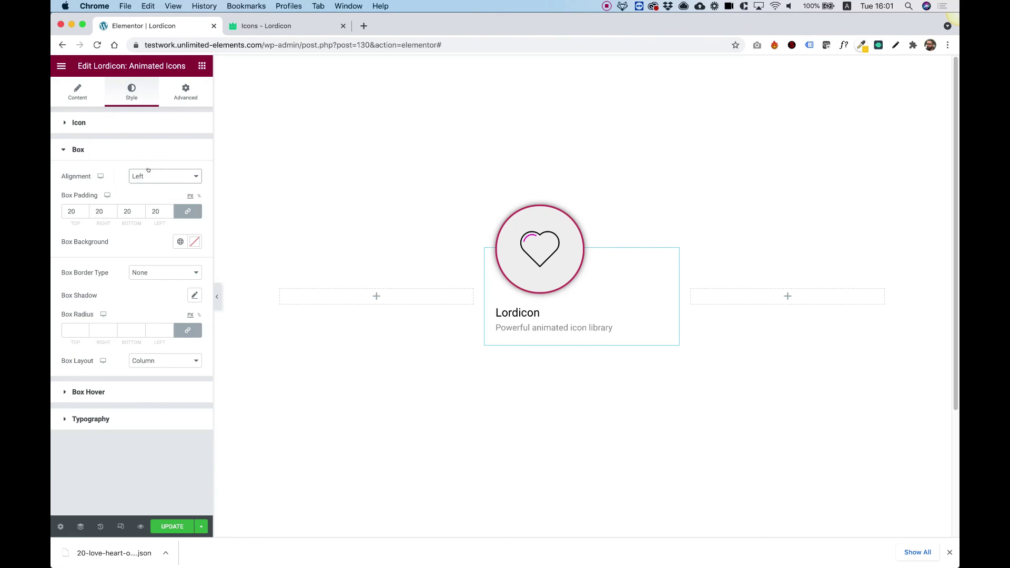
pyautogui.click(148, 174)
pyautogui.click(144, 185)
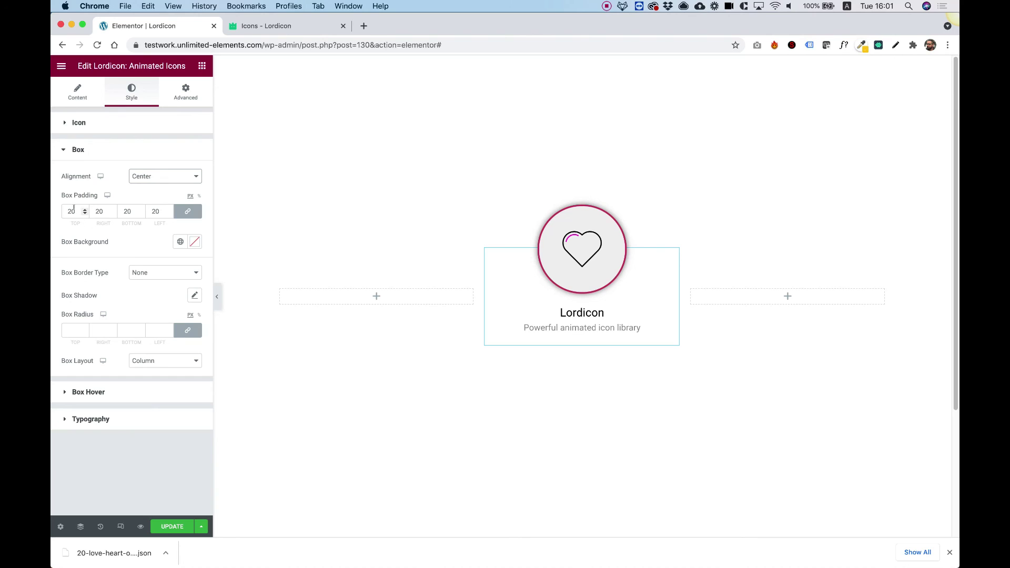
# - Give the box a shadow, a solid dark border and a 20 px corner radius
pyautogui.click(193, 296)
pyautogui.click(129, 294)
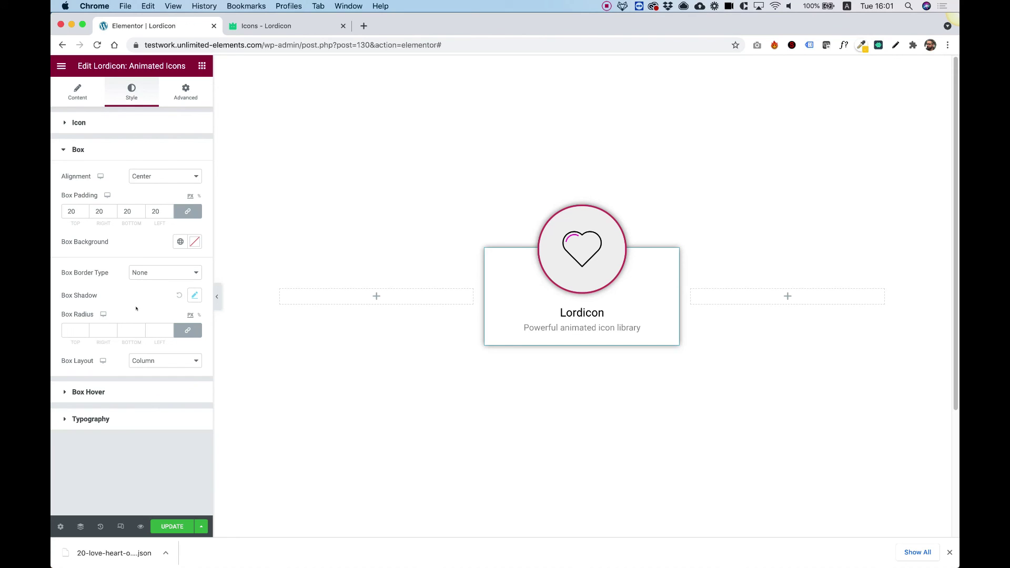
pyautogui.click(157, 272)
pyautogui.click(141, 281)
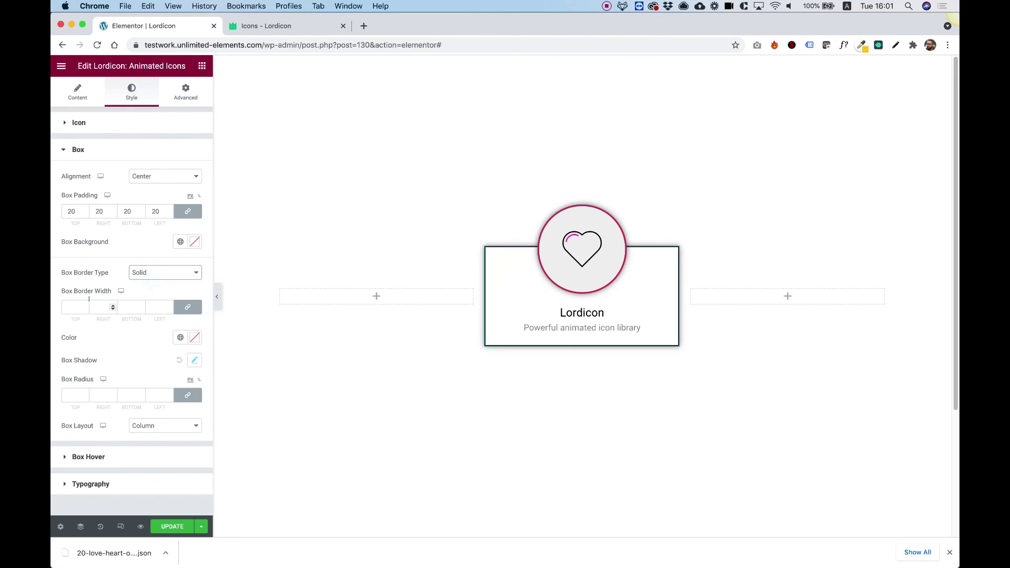
pyautogui.click(86, 398)
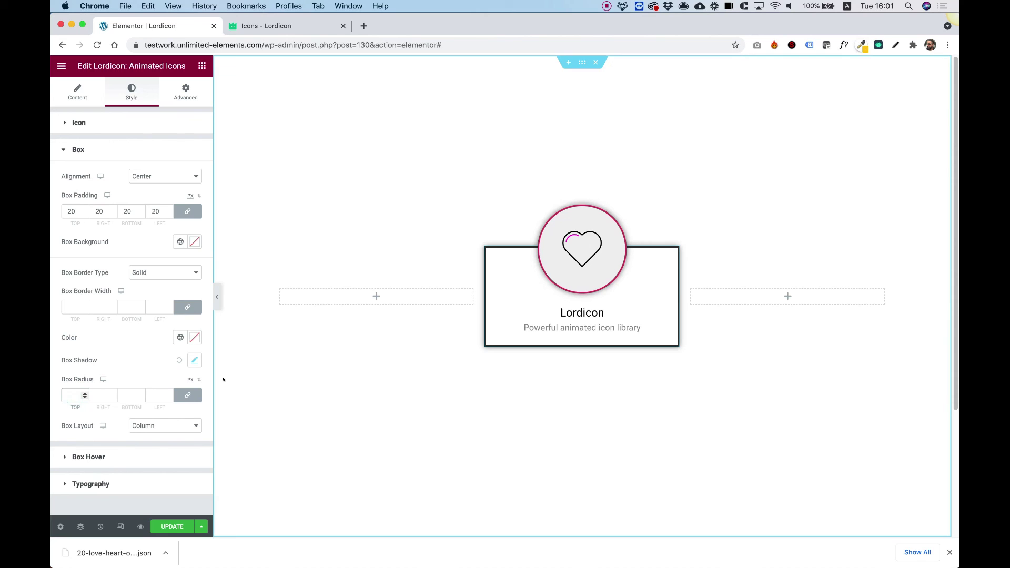
pyautogui.write('20')
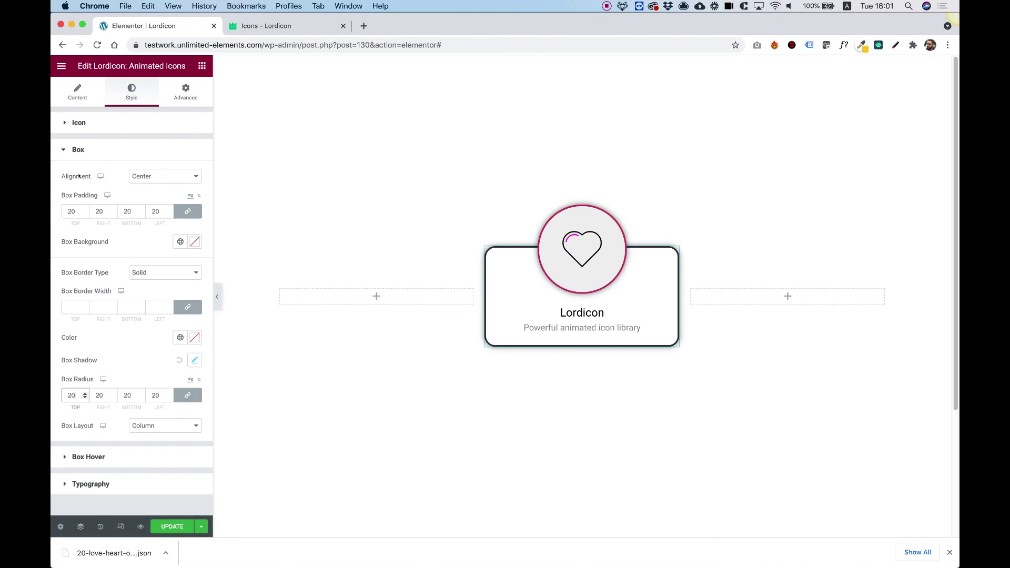
pyautogui.click(78, 145)
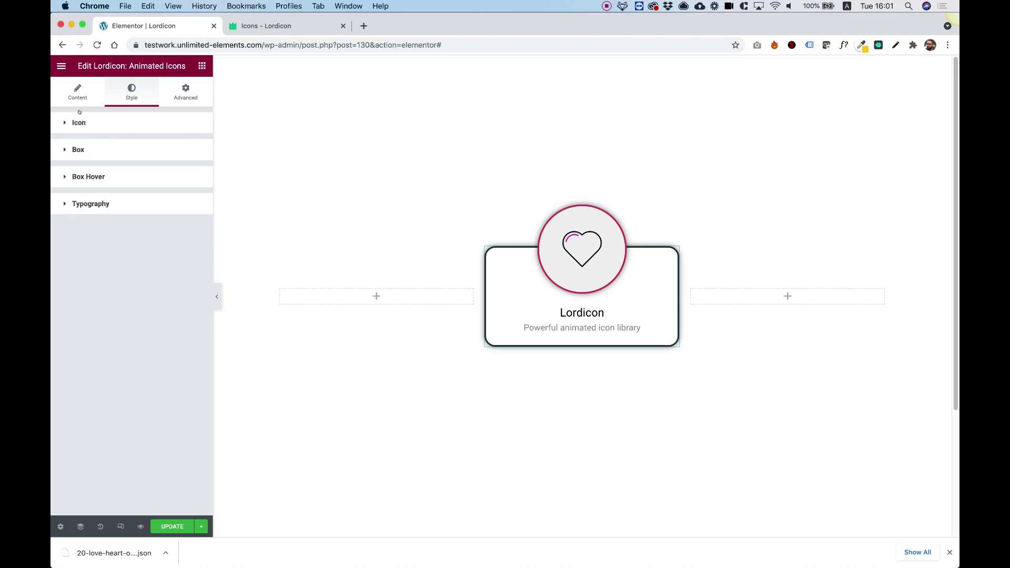